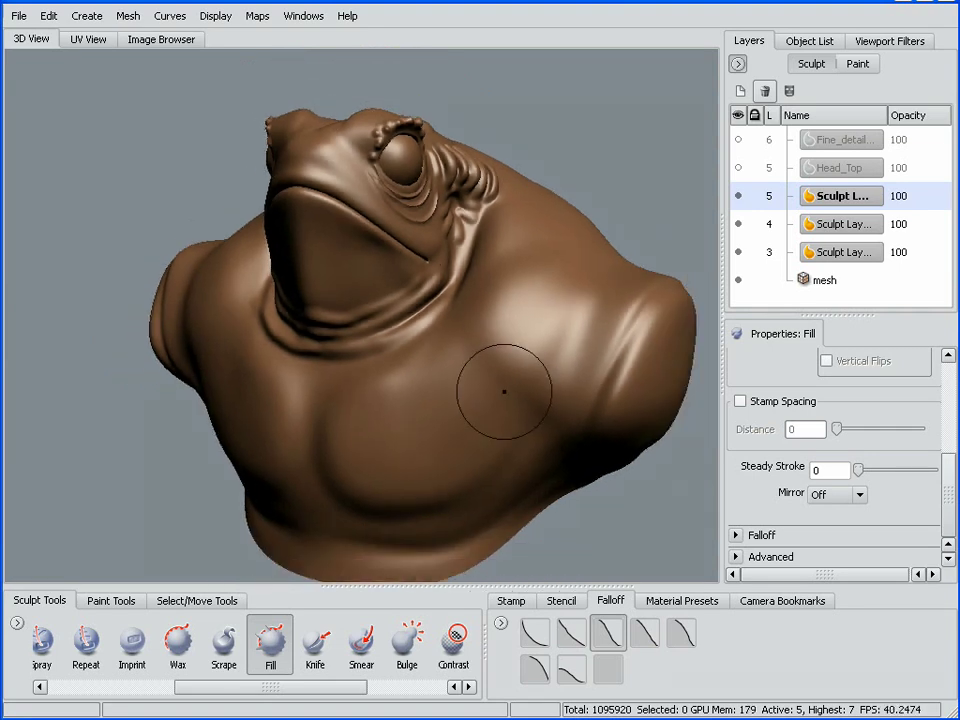
# - Switch to the Repeat sculpt tool with its elongated stamp image and reduce the brush size
pyautogui.keyDown('alt'); pyautogui.moveTo(504, 391); pyautogui.dragTo(521, 392); pyautogui.keyUp('alt')
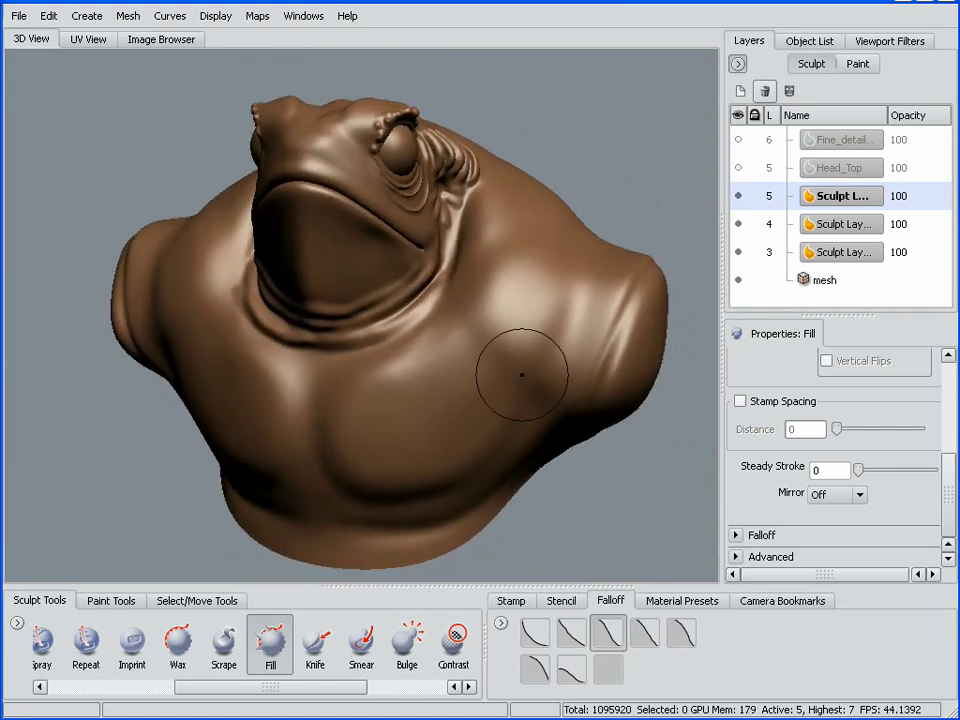
pyautogui.keyDown('alt'); pyautogui.moveTo(523, 326); pyautogui.dragTo(467, 354); pyautogui.keyUp('alt')
pyautogui.moveTo(512, 302)
pyautogui.keyDown('alt'); pyautogui.mouseDown()
pyautogui.moveTo(549, 355)
pyautogui.moveTo(514, 366)
pyautogui.mouseUp(); pyautogui.keyUp('alt')
pyautogui.keyDown('alt'); pyautogui.moveTo(514, 366); pyautogui.dragTo(540, 450, button='right'); pyautogui.keyUp('alt')
pyautogui.keyDown('alt'); pyautogui.moveTo(530, 466); pyautogui.dragTo(515, 418); pyautogui.keyUp('alt')
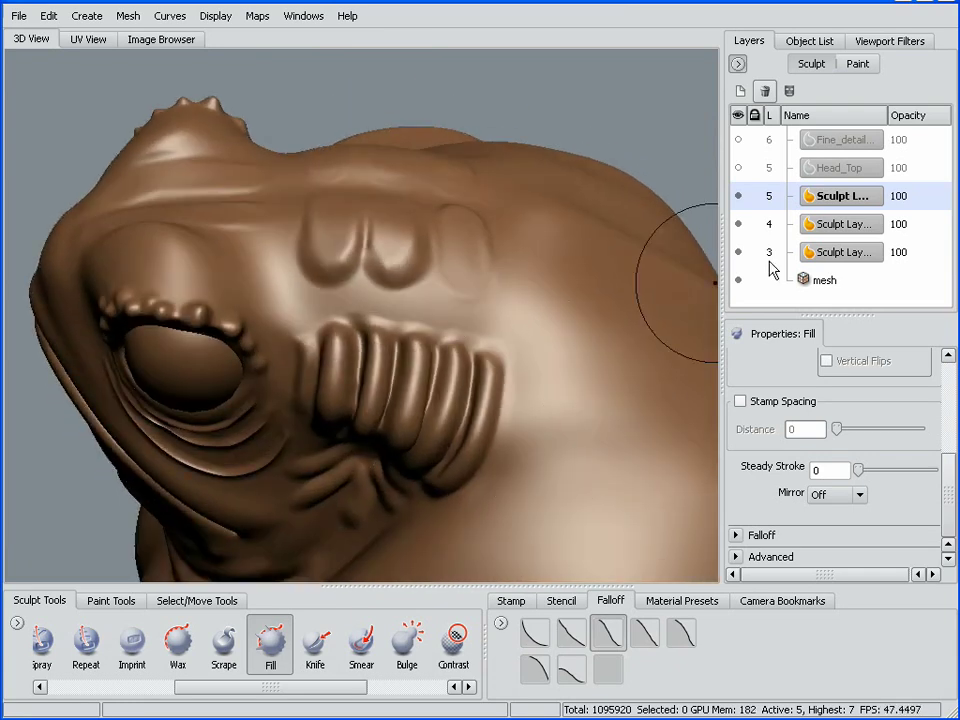
pyautogui.scroll(3, 225, 692)
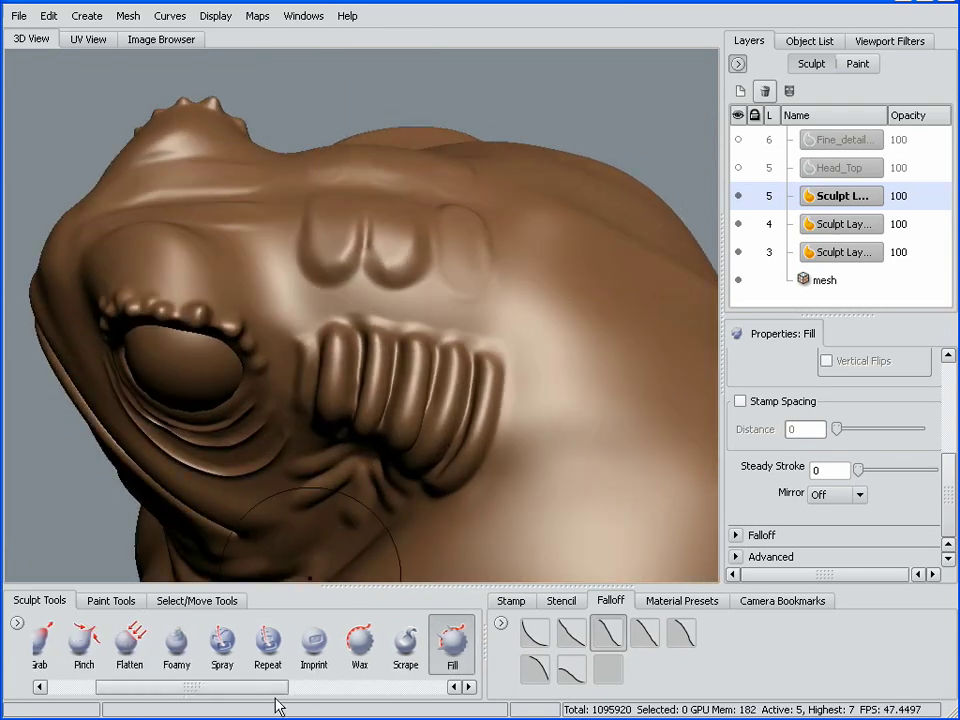
pyautogui.click(268, 640)
pyautogui.keyDown('alt'); pyautogui.moveTo(469, 418); pyautogui.dragTo(465, 382); pyautogui.keyUp('alt')
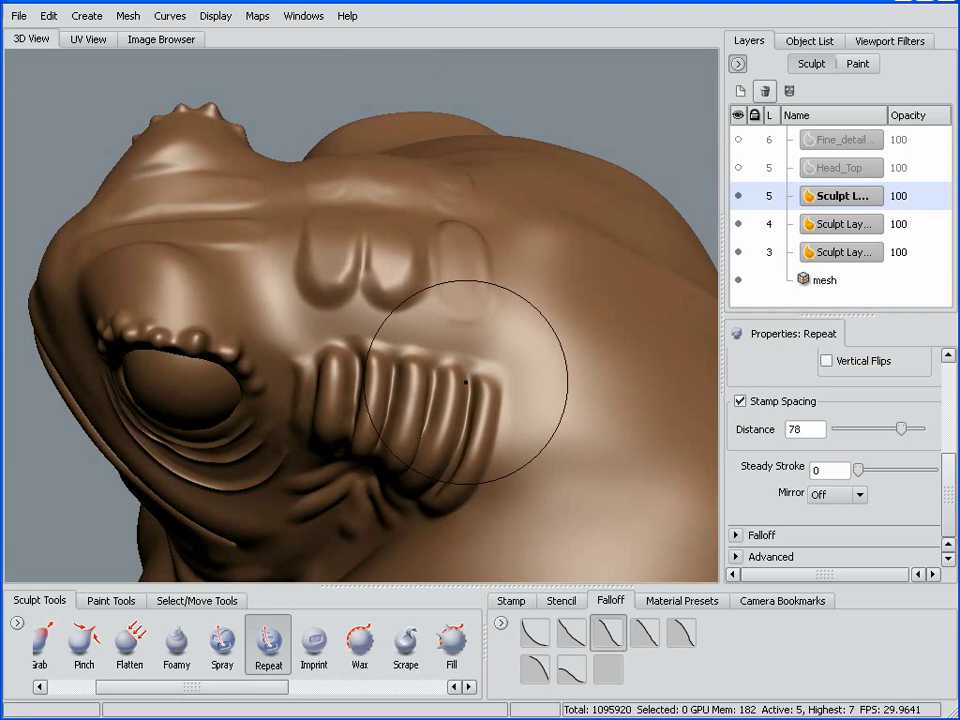
pyautogui.click(511, 601)
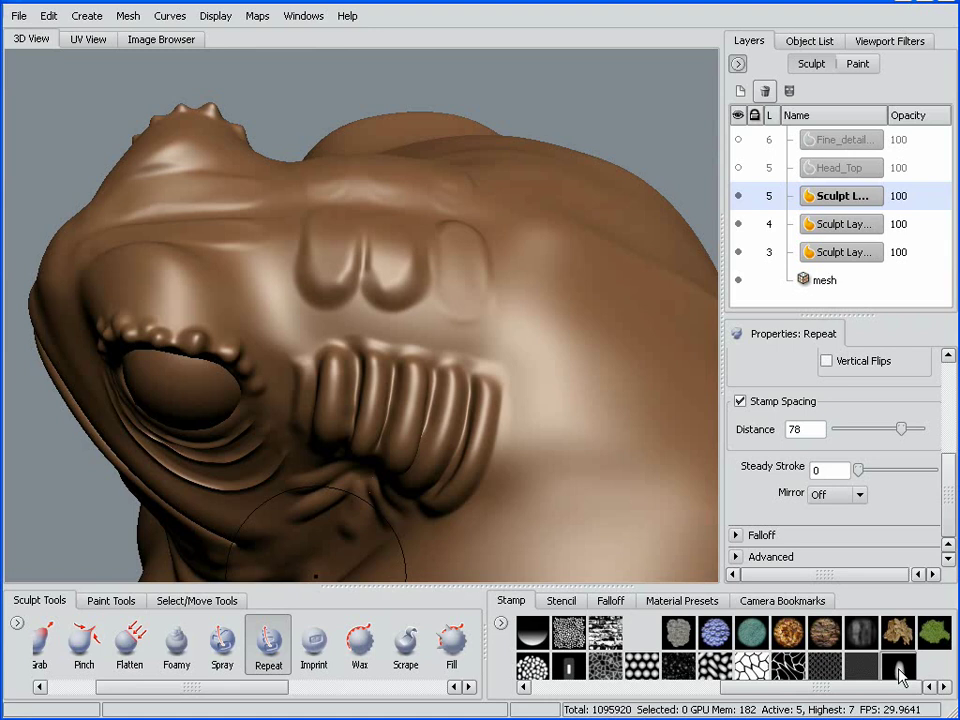
pyautogui.scroll(5, 944, 492)
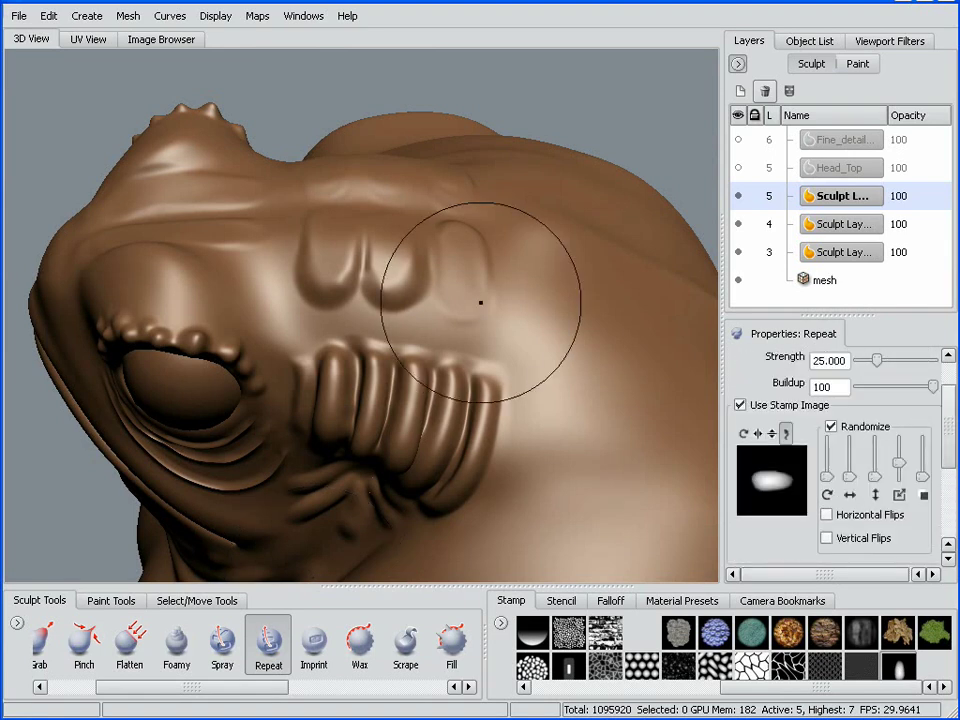
pyautogui.press('b')
pyautogui.moveTo(466, 271)
pyautogui.mouseDown()
pyautogui.moveTo(398, 271)
pyautogui.moveTo(574, 390)
pyautogui.moveTo(439, 381)
pyautogui.moveTo(454, 281)
pyautogui.moveTo(503, 307)
pyautogui.moveTo(456, 378)
pyautogui.mouseUp()
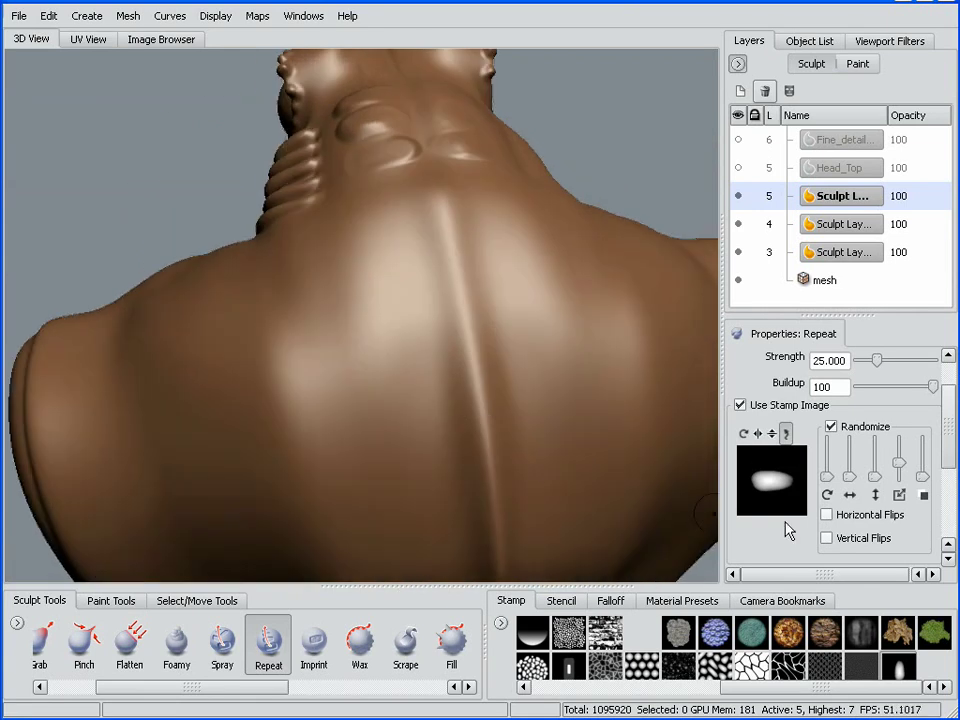
# - Try winding test strokes on the back with Randomize and stamp-follows-stroke orientation off, and undo them
pyautogui.click(830, 427)
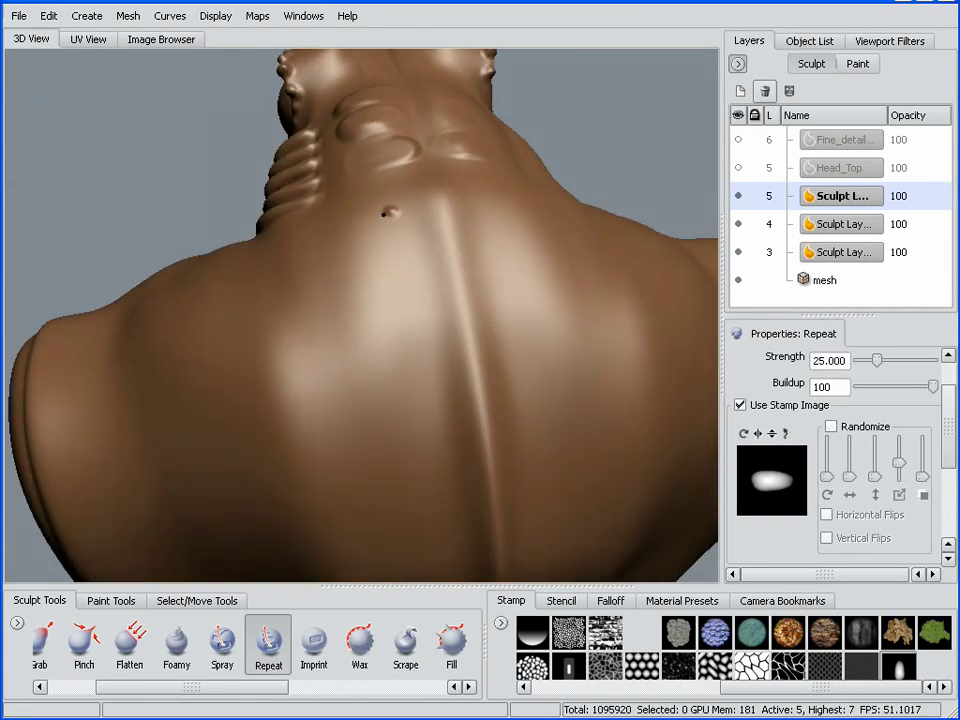
pyautogui.moveTo(388, 212)
pyautogui.mouseDown()
pyautogui.moveTo(377, 349)
pyautogui.moveTo(470, 478)
pyautogui.moveTo(308, 492)
pyautogui.mouseUp()
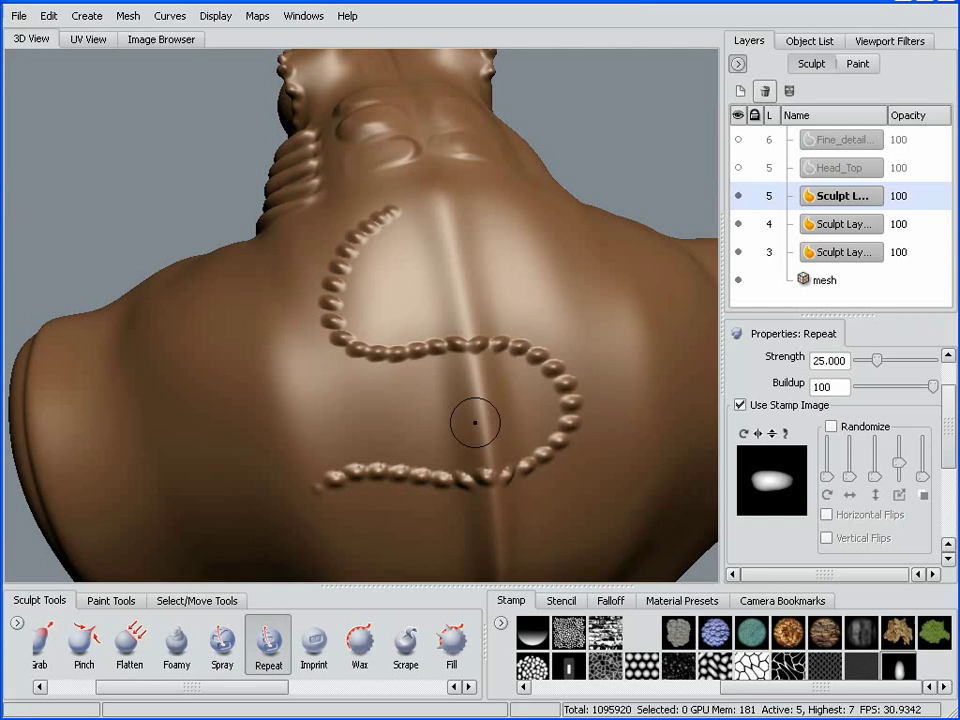
pyautogui.moveTo(475, 422)
pyautogui.keyDown('alt'); pyautogui.mouseDown()
pyautogui.moveTo(495, 392)
pyautogui.moveTo(450, 223)
pyautogui.moveTo(528, 300)
pyautogui.mouseUp(); pyautogui.keyUp('alt')
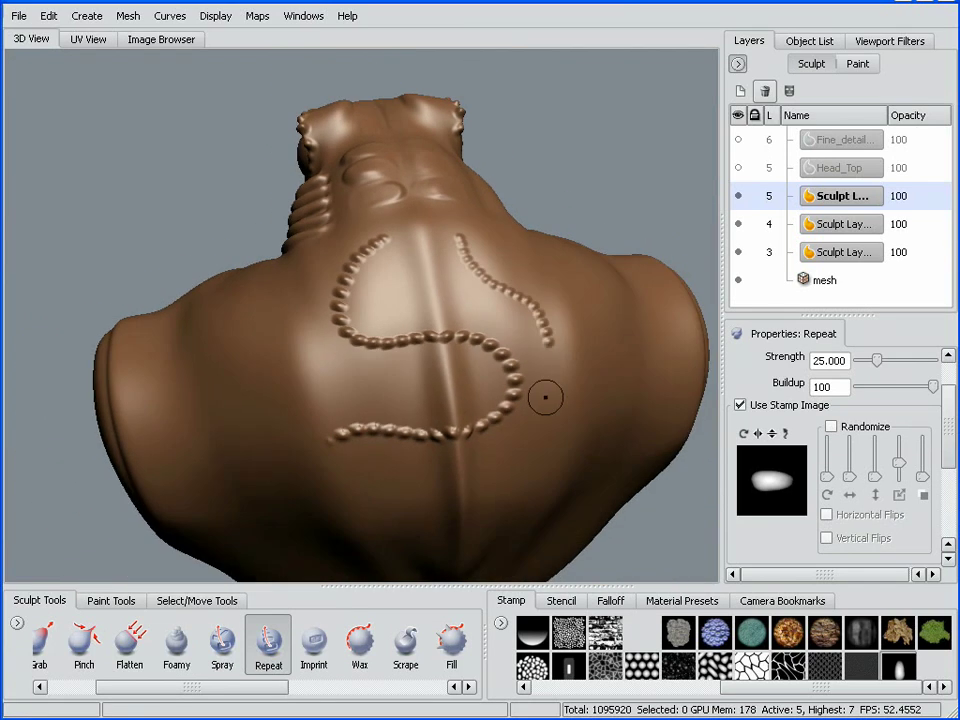
pyautogui.hotkey('ctrl', 'z')
pyautogui.hotkey('ctrl', 'z')
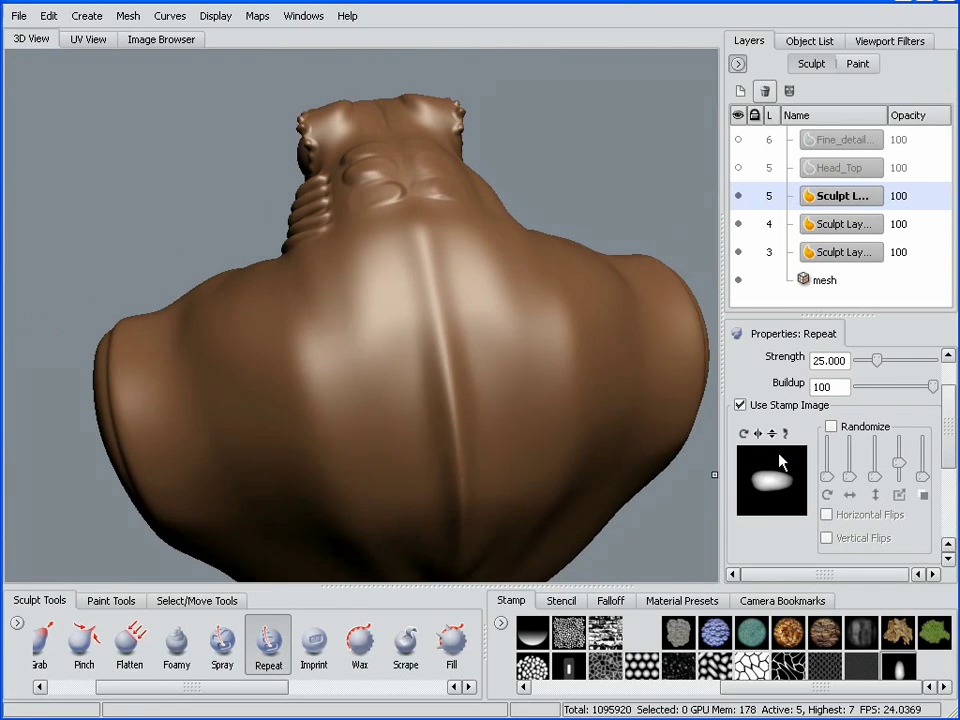
# - Try two winding test strokes on the back with the stamp oriented along the stroke, and undo them
pyautogui.moveTo(372, 254)
pyautogui.mouseDown()
pyautogui.moveTo(390, 371)
pyautogui.moveTo(488, 493)
pyautogui.moveTo(396, 521)
pyautogui.mouseUp()
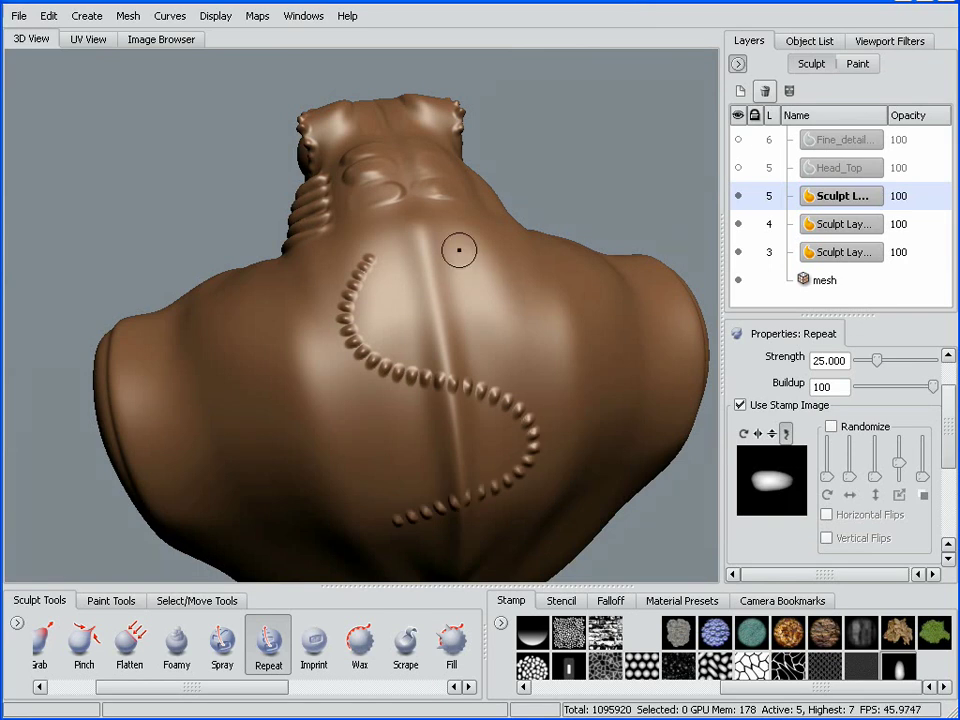
pyautogui.moveTo(455, 237)
pyautogui.mouseDown()
pyautogui.moveTo(468, 300)
pyautogui.moveTo(558, 403)
pyautogui.mouseUp()
pyautogui.moveTo(498, 423)
pyautogui.keyDown('alt'); pyautogui.mouseDown()
pyautogui.moveTo(484, 424)
pyautogui.moveTo(490, 411)
pyautogui.mouseUp(); pyautogui.keyUp('alt')
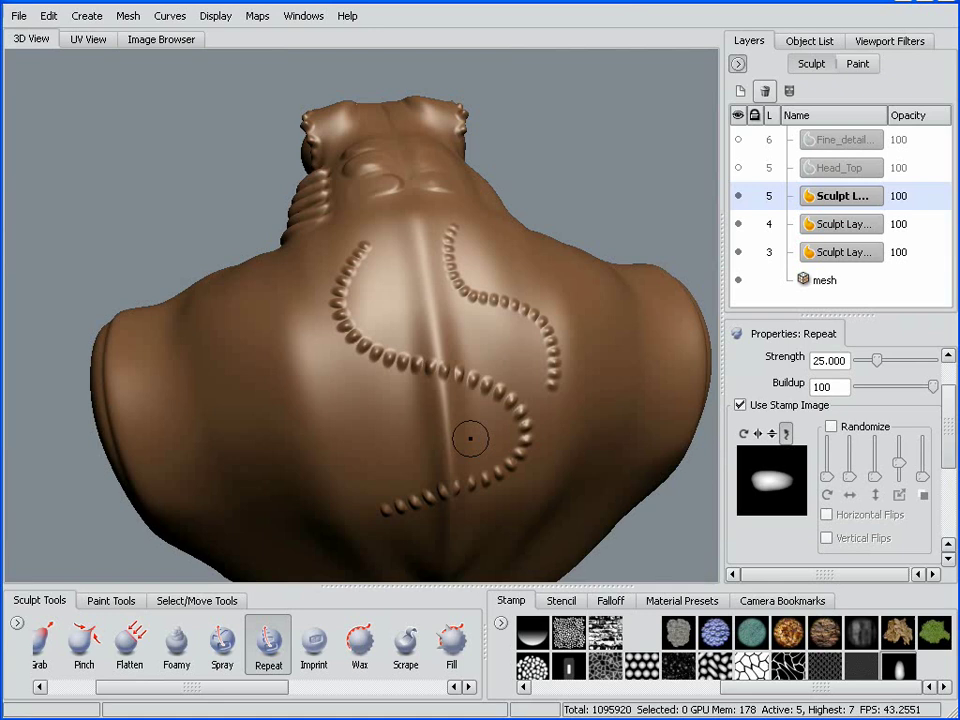
pyautogui.hotkey('ctrl', 'z')
pyautogui.hotkey('ctrl', 'z')
# - Turn Randomize on and stamp rows of varied ridges over the raised bumps on the neck behind the eye
pyautogui.moveTo(476, 422)
pyautogui.keyDown('alt'); pyautogui.mouseDown()
pyautogui.moveTo(441, 420)
pyautogui.moveTo(479, 367)
pyautogui.mouseUp(); pyautogui.keyUp('alt')
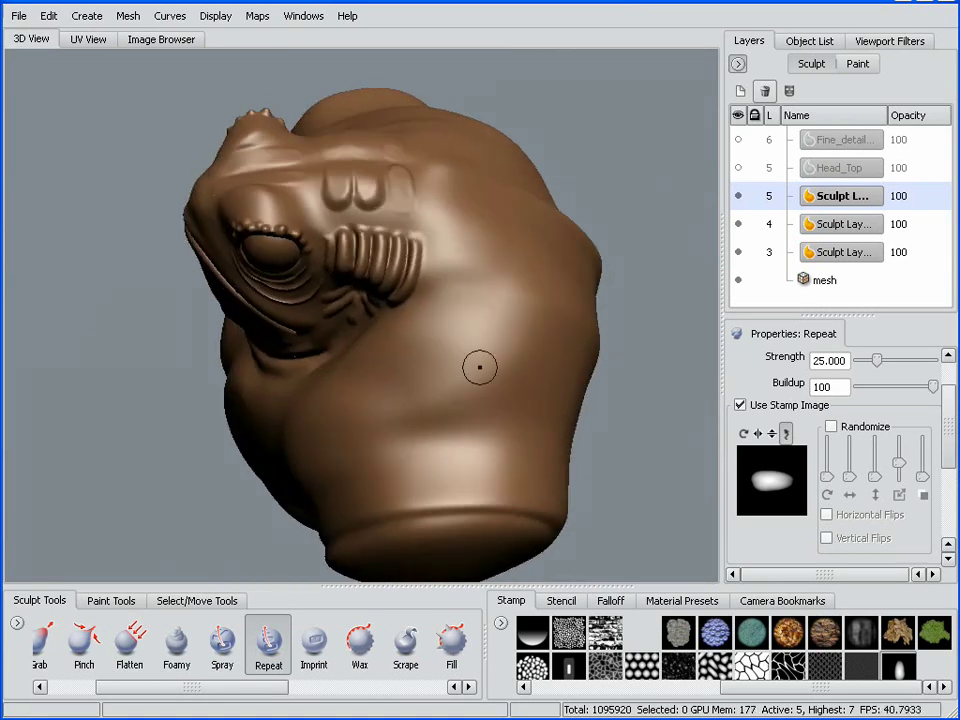
pyautogui.keyDown('alt'); pyautogui.moveTo(447, 297); pyautogui.dragTo(439, 416, button='right'); pyautogui.keyUp('alt')
pyautogui.moveTo(439, 416)
pyautogui.keyDown('alt'); pyautogui.mouseDown()
pyautogui.moveTo(452, 508)
pyautogui.moveTo(465, 487)
pyautogui.moveTo(446, 425)
pyautogui.mouseUp(); pyautogui.keyUp('alt')
pyautogui.keyDown('alt'); pyautogui.moveTo(446, 425); pyautogui.dragTo(443, 469, button='right'); pyautogui.keyUp('alt')
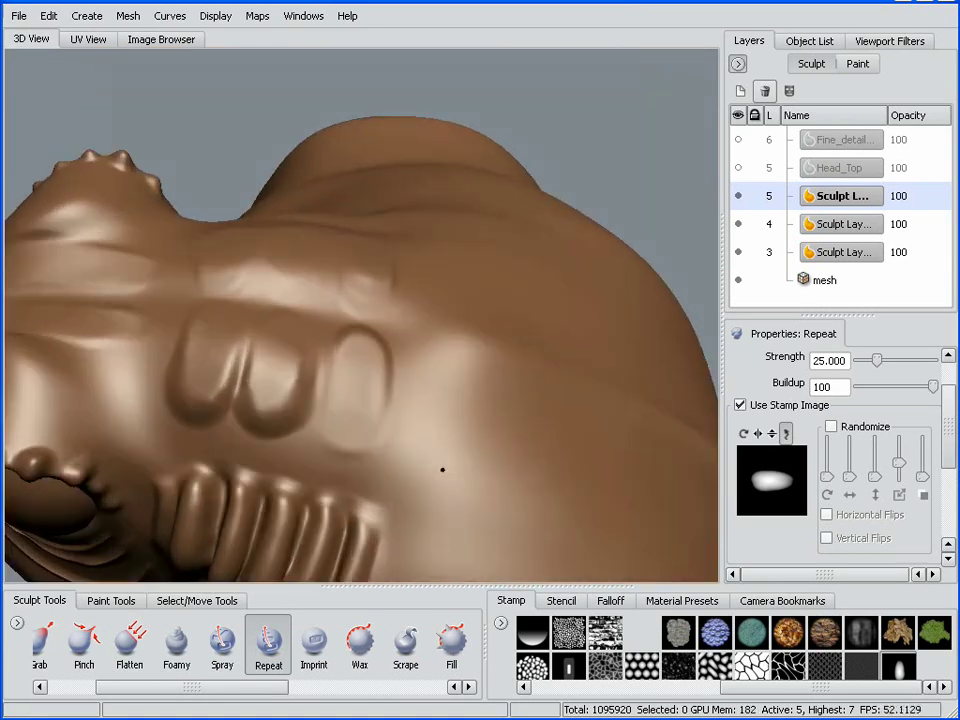
pyautogui.click(832, 427)
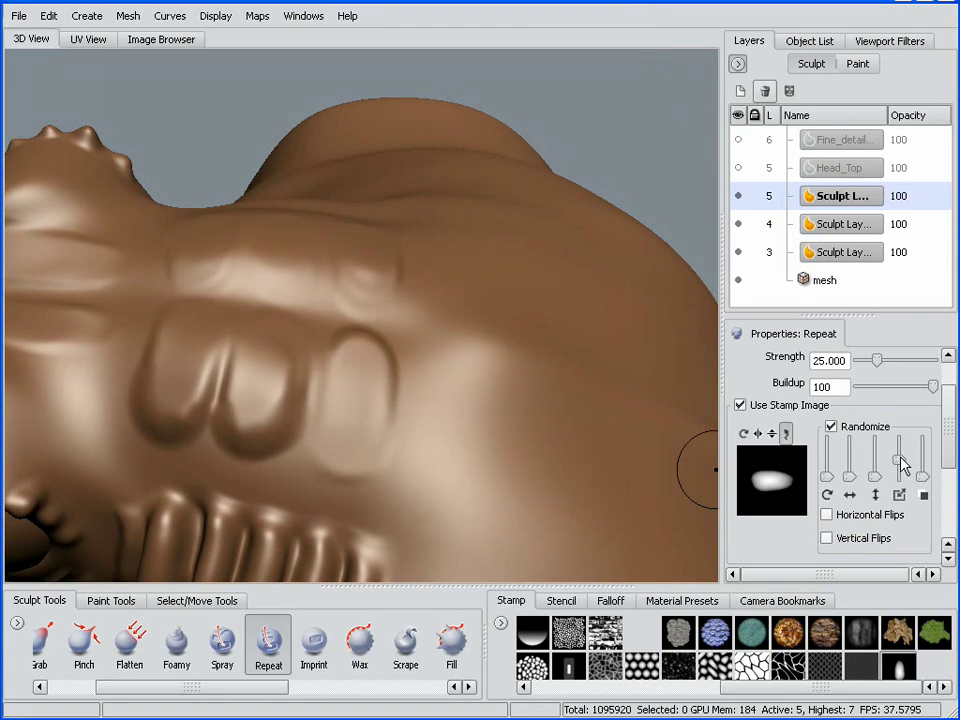
pyautogui.moveTo(373, 441)
pyautogui.keyDown('alt'); pyautogui.mouseDown()
pyautogui.moveTo(390, 474)
pyautogui.moveTo(422, 414)
pyautogui.moveTo(418, 285)
pyautogui.moveTo(418, 392)
pyautogui.mouseUp(); pyautogui.keyUp('alt')
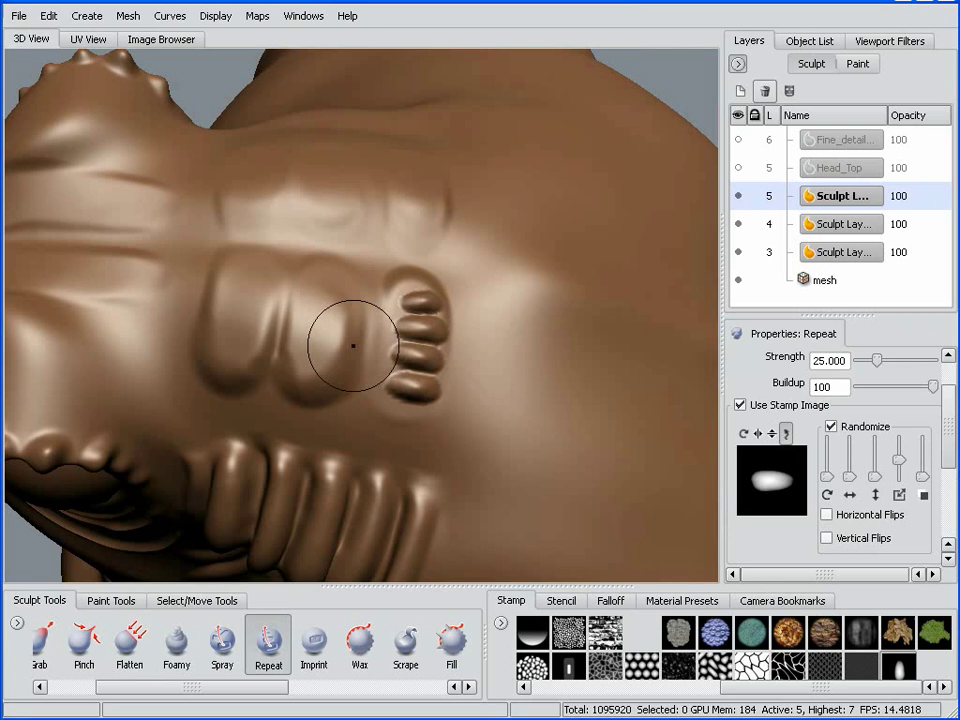
pyautogui.moveTo(328, 268); pyautogui.dragTo(327, 371)
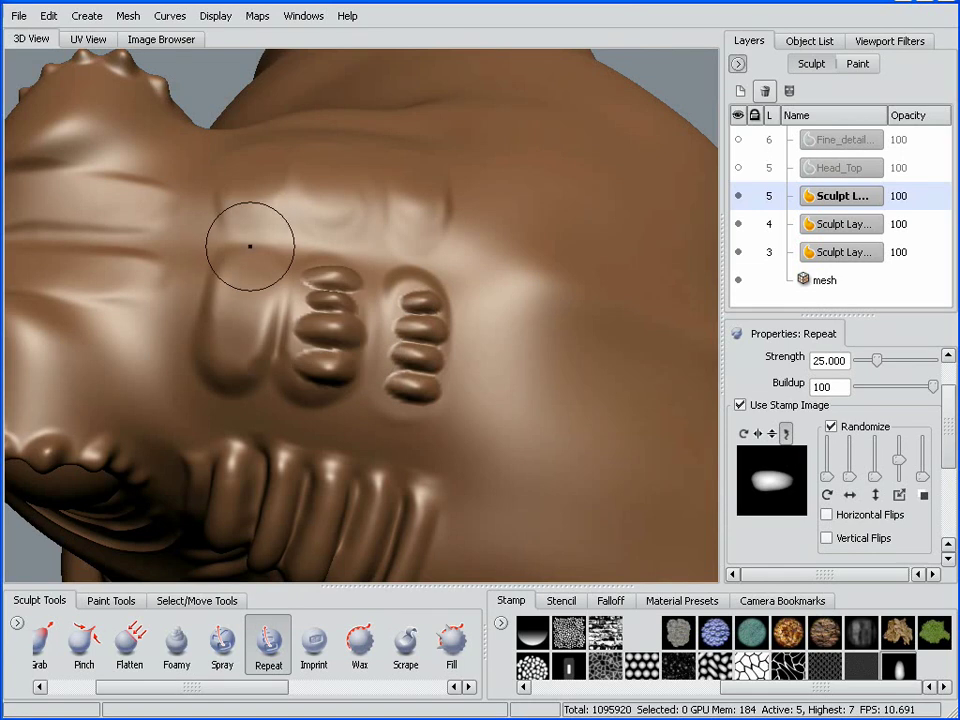
pyautogui.moveTo(250, 246)
pyautogui.mouseDown()
pyautogui.moveTo(246, 318)
pyautogui.moveTo(371, 349)
pyautogui.moveTo(390, 320)
pyautogui.moveTo(332, 474)
pyautogui.mouseUp()
# - Hide the active level 5 sculpt layer, and select and show the Head_Top layer
pyautogui.keyDown('alt'); pyautogui.moveTo(396, 437); pyautogui.dragTo(499, 380); pyautogui.keyUp('alt')
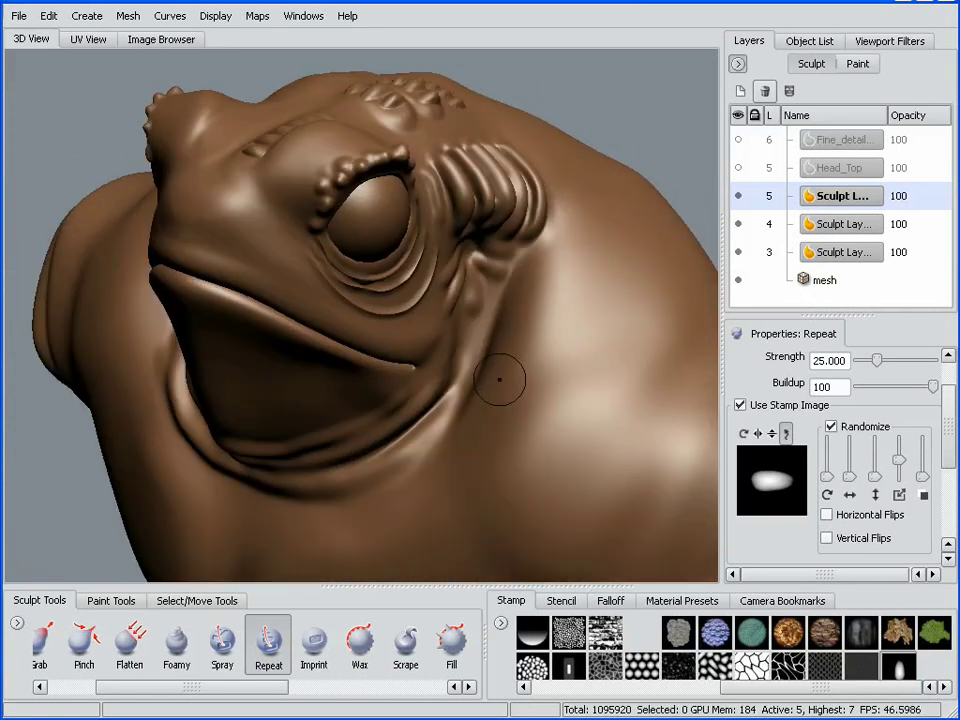
pyautogui.click(739, 196)
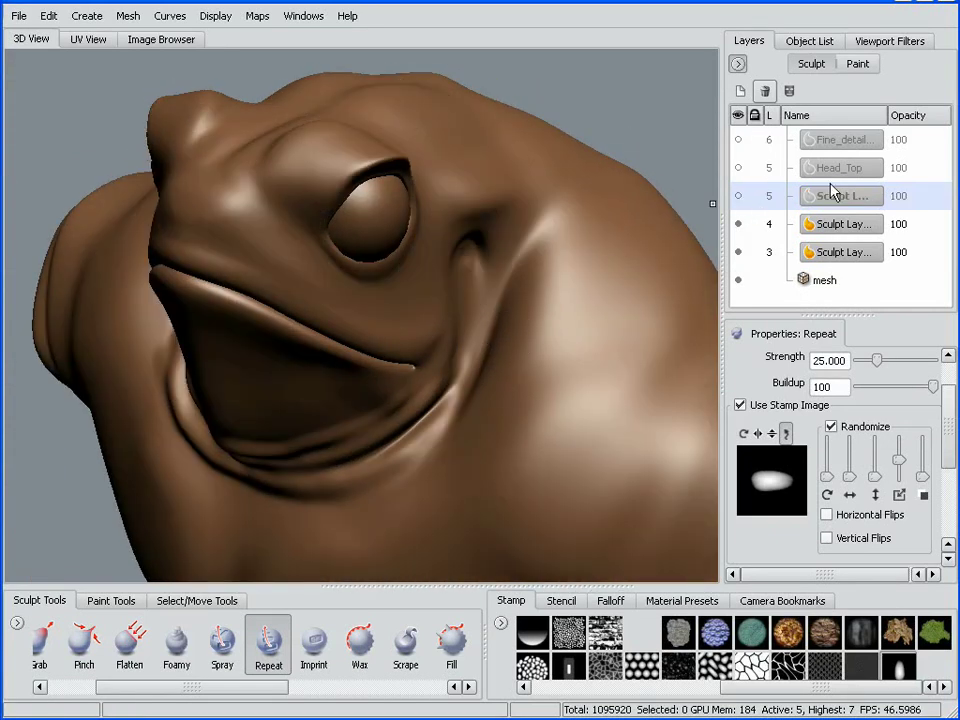
pyautogui.click(829, 170)
pyautogui.click(739, 168)
pyautogui.keyDown('alt'); pyautogui.moveTo(440, 340); pyautogui.dragTo(483, 338); pyautogui.keyUp('alt')
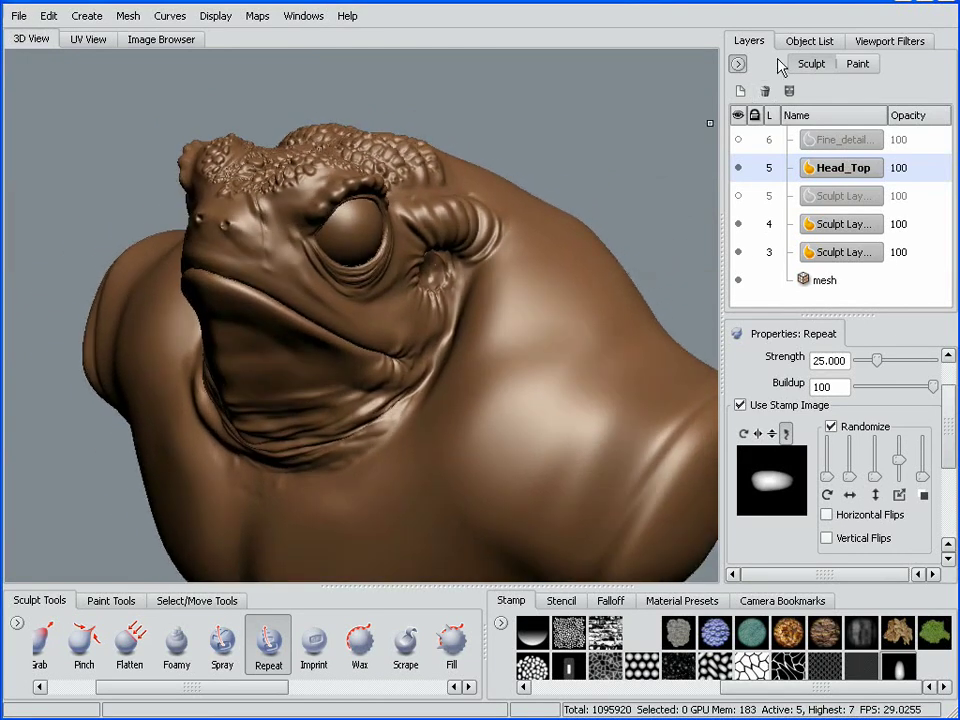
# - Turn on Cast Shadows for Light 01 in the scene's object list
pyautogui.click(812, 41)
pyautogui.click(840, 202)
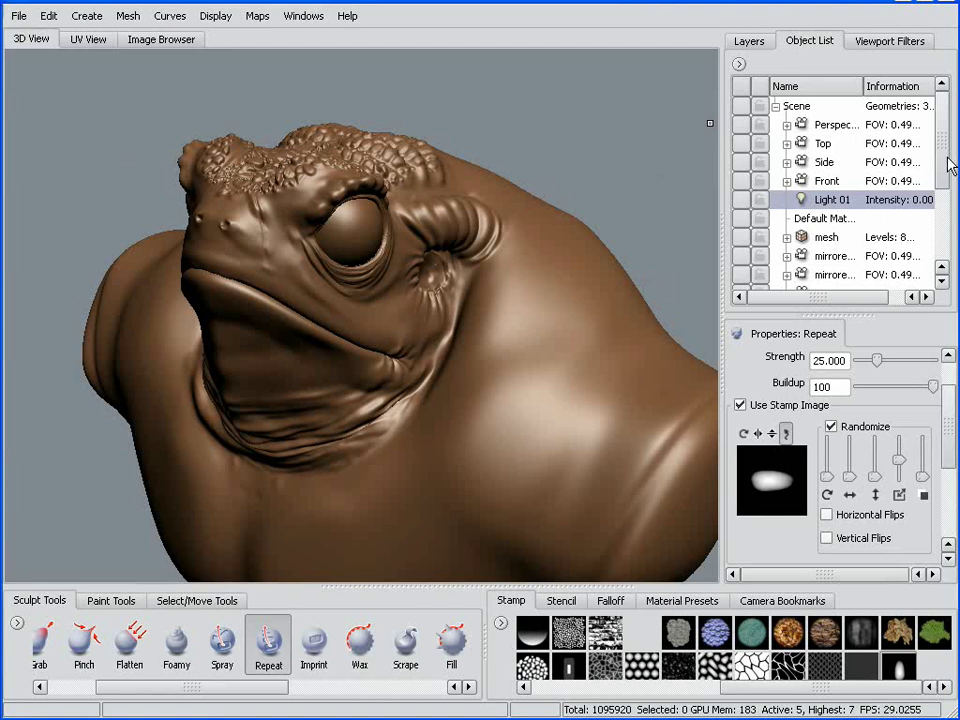
pyautogui.scroll(-2, 947, 170)
pyautogui.click(840, 184)
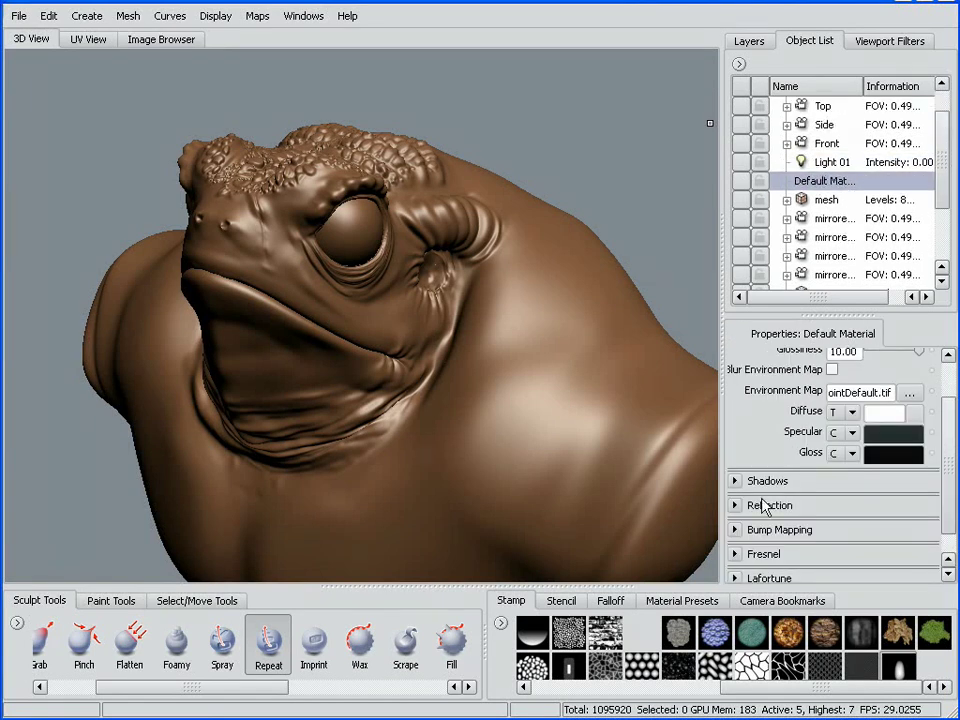
pyautogui.click(735, 482)
pyautogui.click(735, 482)
pyautogui.click(832, 163)
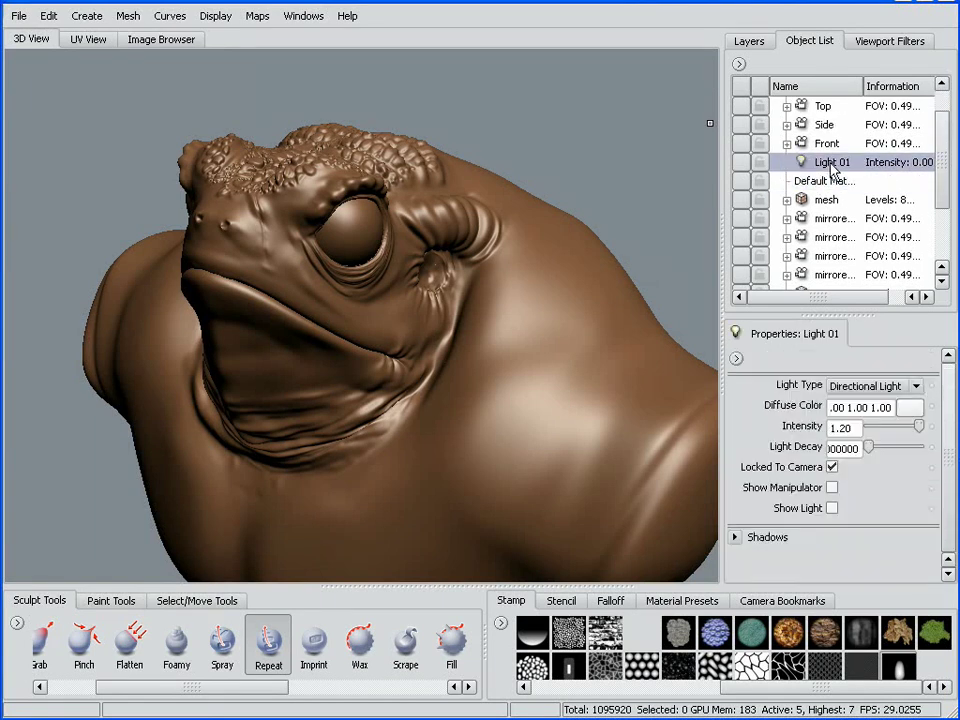
pyautogui.click(736, 538)
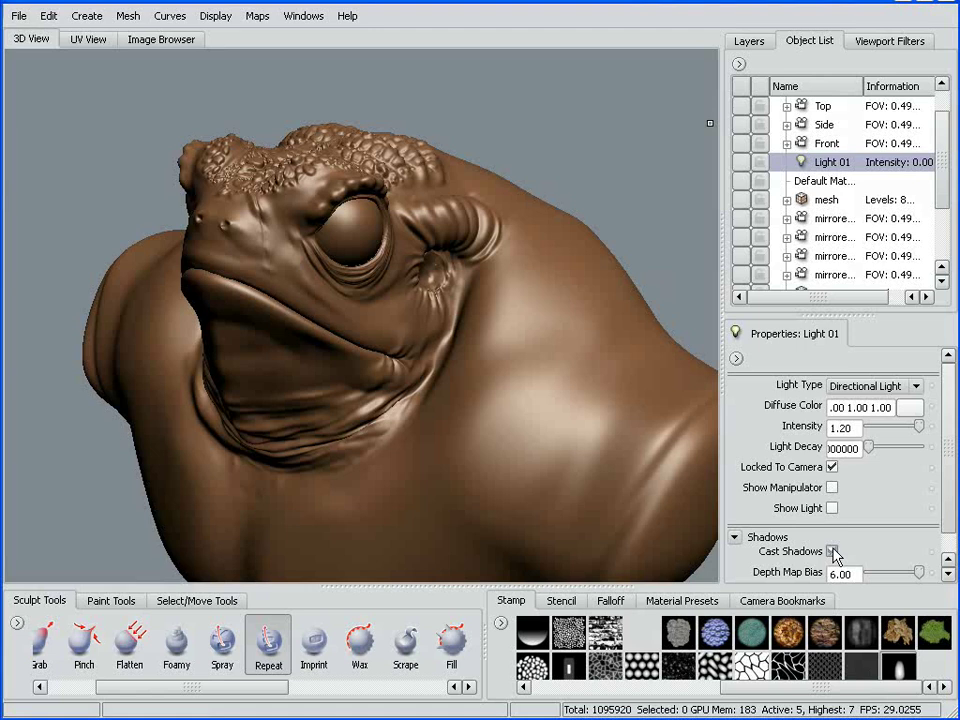
pyautogui.click(832, 551)
# - Examine the cast shadows around the head, turn off Cast Shadows for Light 01 and return to the layer list
pyautogui.keyDown('alt'); pyautogui.moveTo(458, 394); pyautogui.dragTo(455, 343); pyautogui.keyUp('alt')
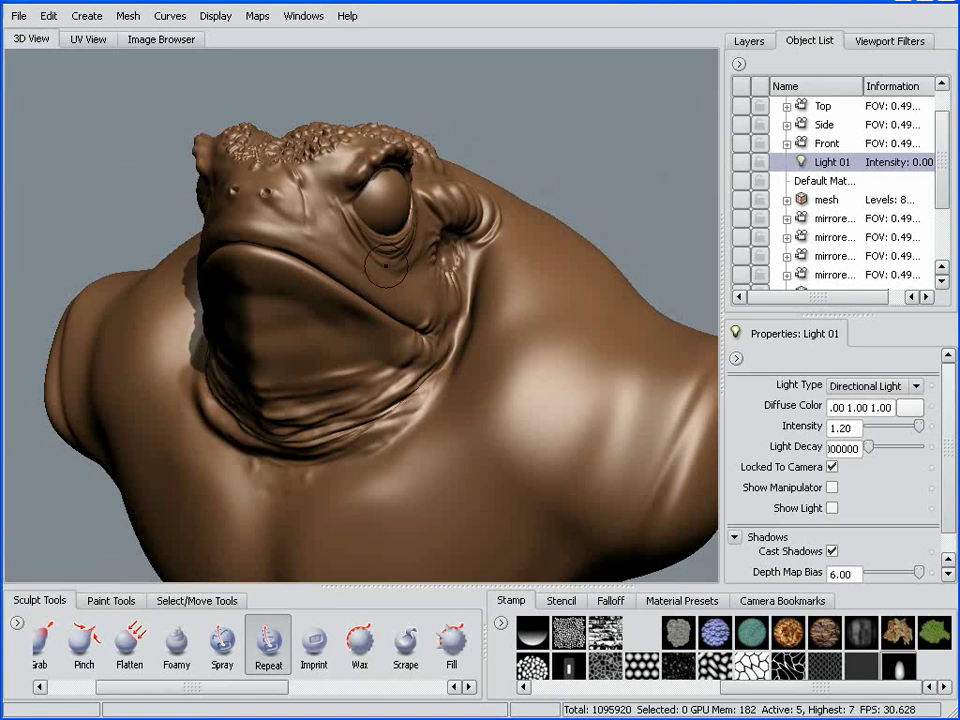
pyautogui.moveTo(386, 267); pyautogui.dragTo(411, 257)
pyautogui.moveTo(438, 402)
pyautogui.keyDown('alt'); pyautogui.mouseDown()
pyautogui.moveTo(453, 421)
pyautogui.moveTo(489, 425)
pyautogui.moveTo(473, 423)
pyautogui.moveTo(560, 415)
pyautogui.moveTo(495, 395)
pyautogui.moveTo(455, 335)
pyautogui.moveTo(447, 302)
pyautogui.moveTo(449, 381)
pyautogui.mouseUp(); pyautogui.keyUp('alt')
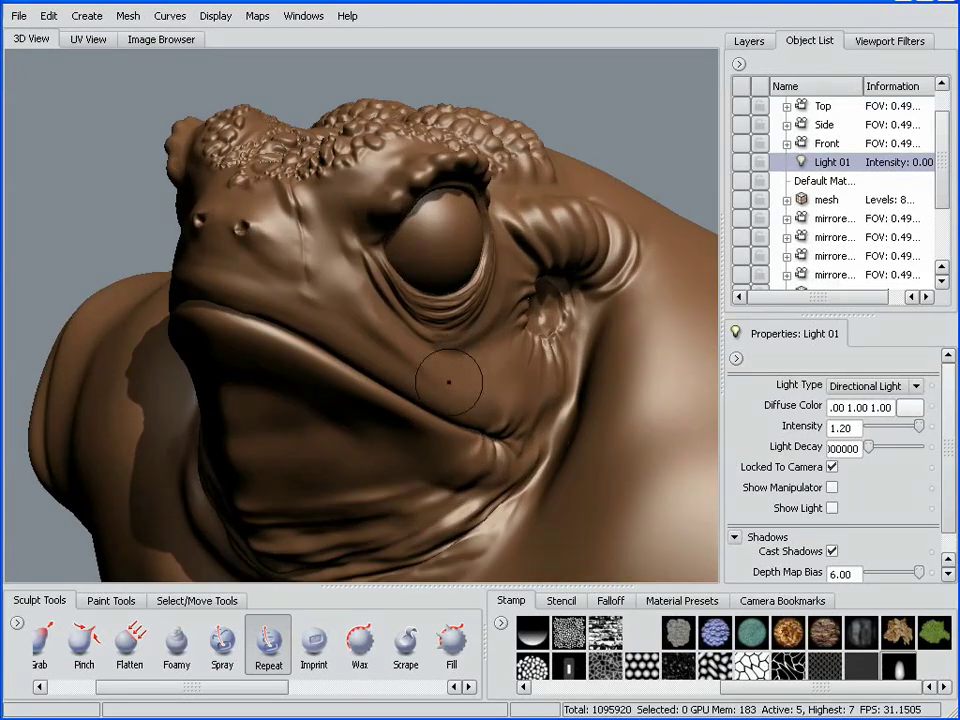
pyautogui.moveTo(508, 358)
pyautogui.keyDown('alt'); pyautogui.mouseDown()
pyautogui.moveTo(472, 371)
pyautogui.moveTo(446, 360)
pyautogui.moveTo(515, 362)
pyautogui.moveTo(509, 357)
pyautogui.mouseUp(); pyautogui.keyUp('alt')
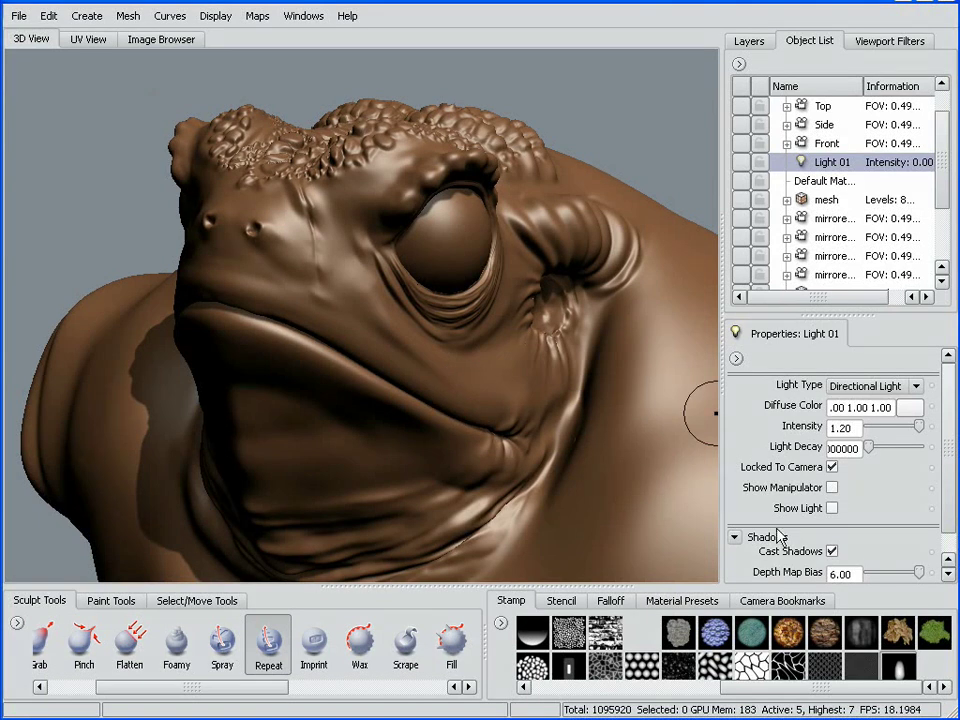
pyautogui.click(832, 551)
pyautogui.click(750, 41)
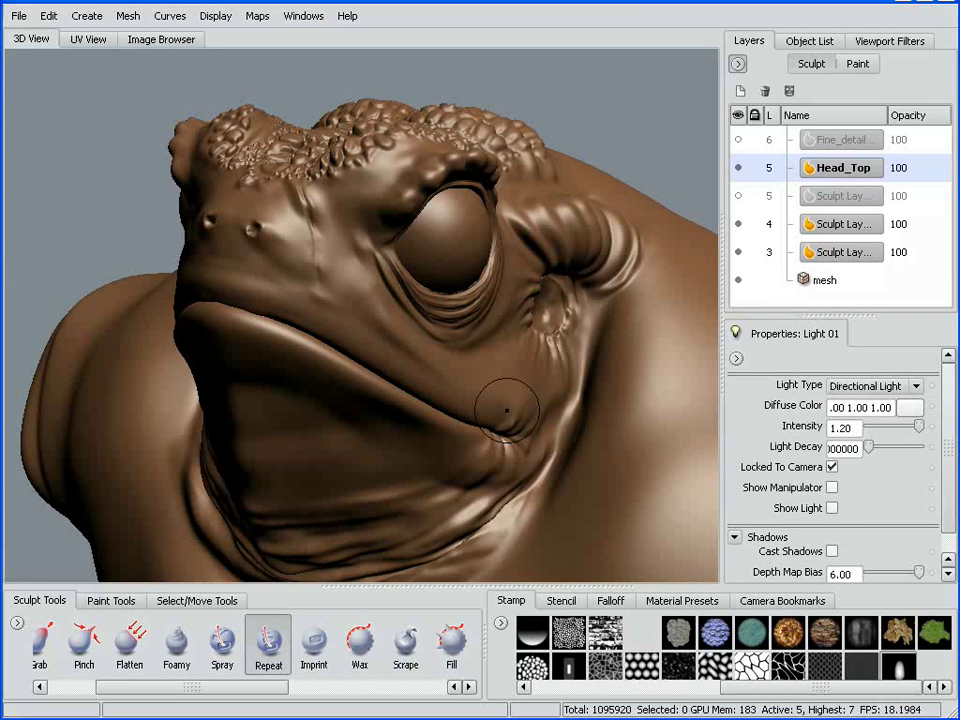
# - Raise the mesh to subdivision level 6 and add a new sculpt layer above Head_Top
pyautogui.keyDown('alt'); pyautogui.moveTo(507, 410); pyautogui.dragTo(519, 375); pyautogui.keyUp('alt')
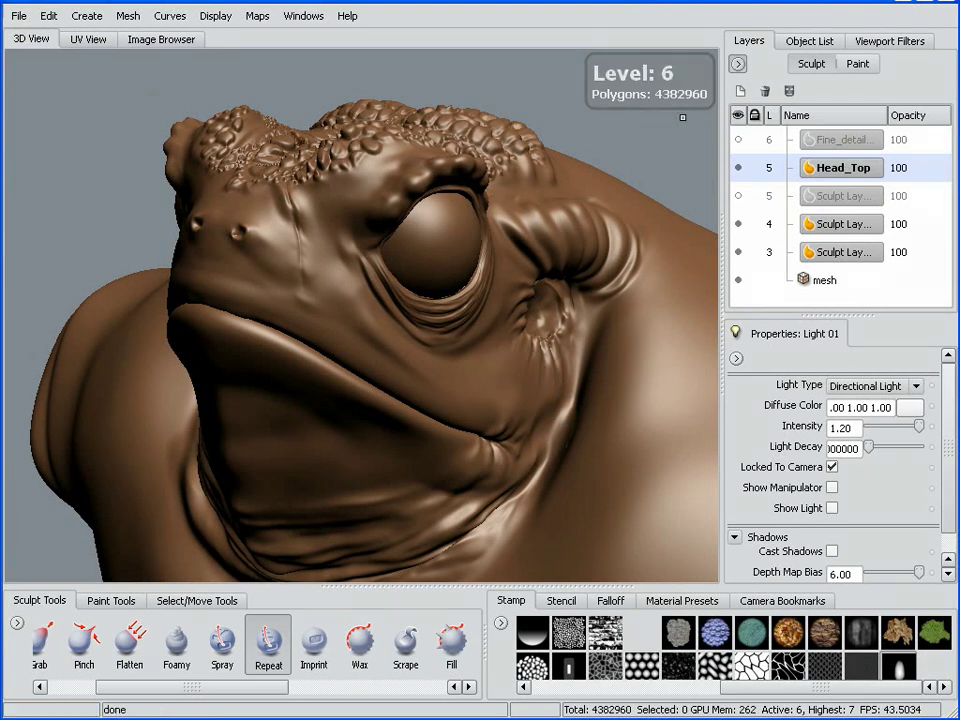
pyautogui.keyDown('alt'); pyautogui.moveTo(567, 408); pyautogui.dragTo(560, 407); pyautogui.keyUp('alt')
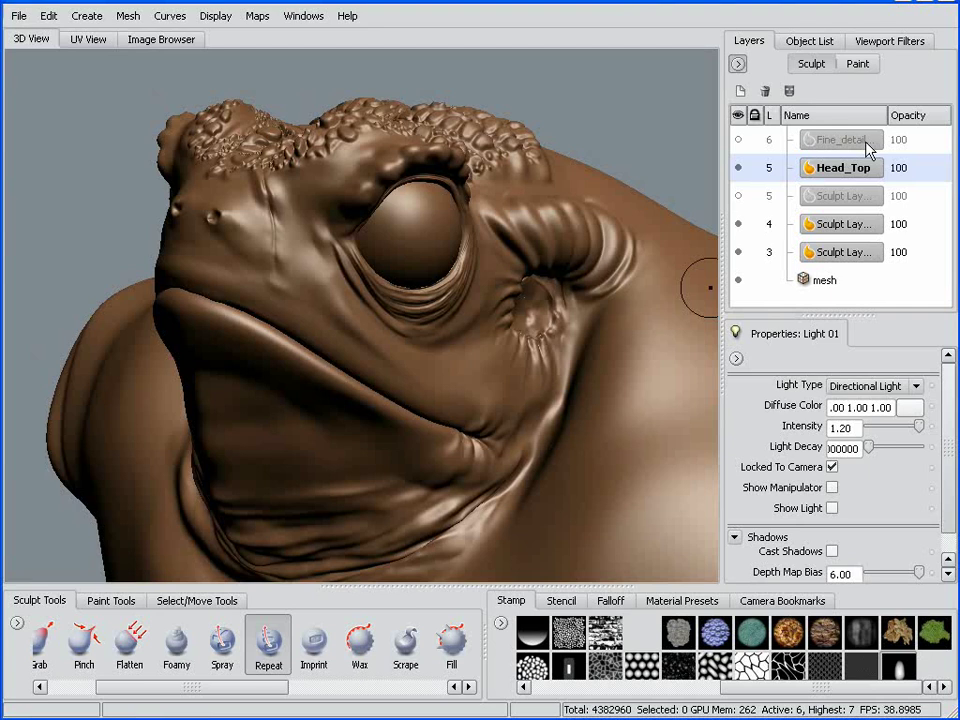
pyautogui.click(741, 92)
# - Set the Spray tool's size to 3.208 and spray the scale stamp along the cheek between the eye and mouth
pyautogui.keyDown('alt'); pyautogui.moveTo(519, 390); pyautogui.dragTo(404, 539); pyautogui.keyUp('alt')
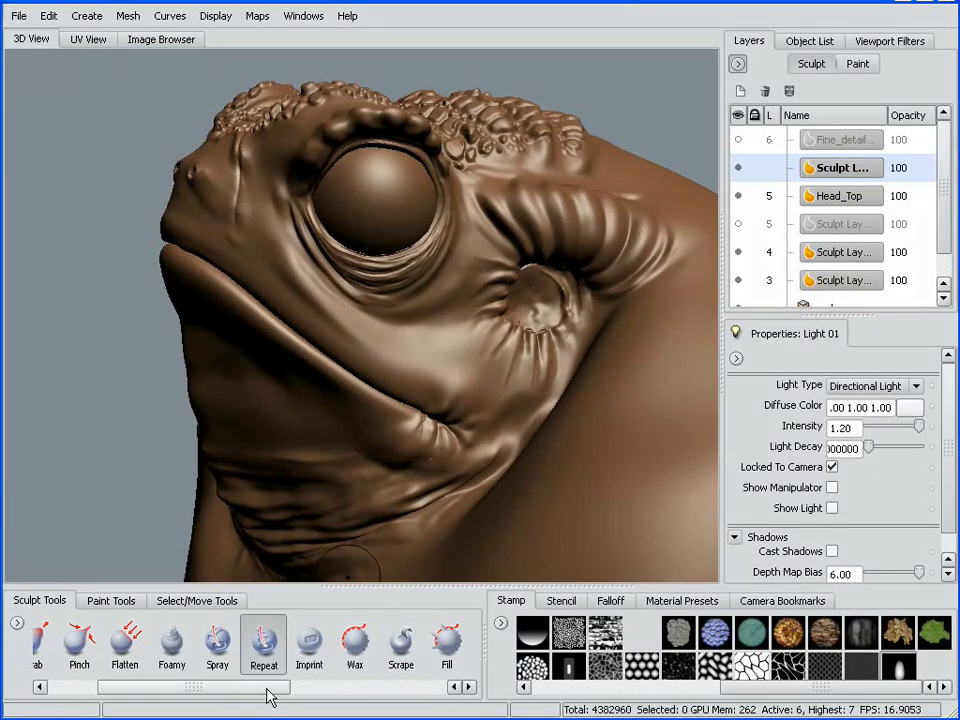
pyautogui.moveTo(272, 699); pyautogui.dragTo(264, 699)
pyautogui.click(242, 643)
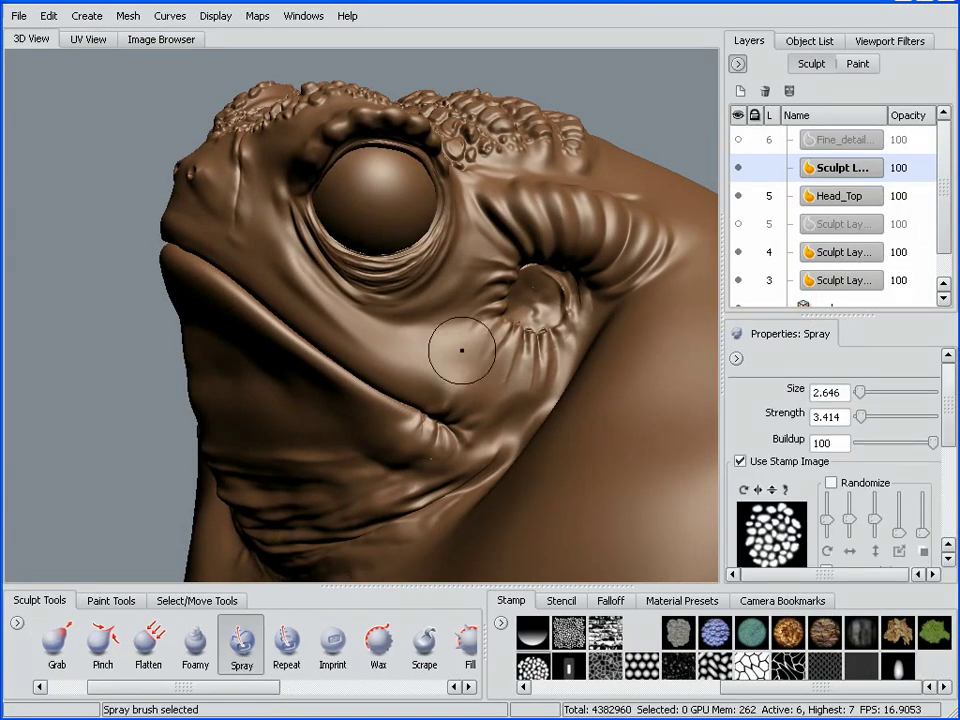
pyautogui.moveTo(441, 358); pyautogui.dragTo(446, 358)
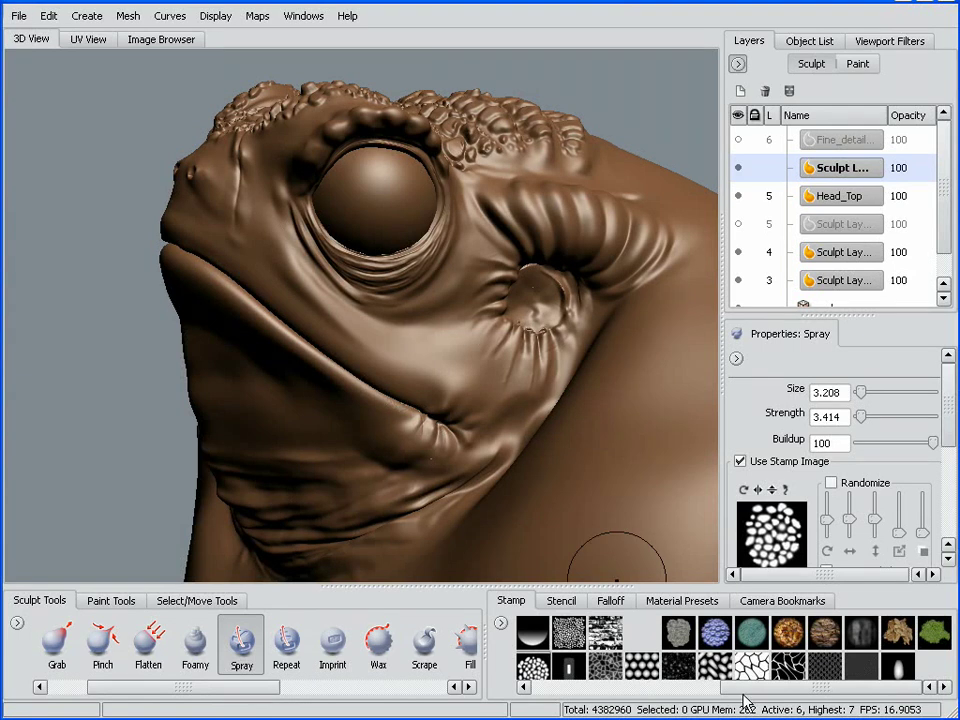
pyautogui.keyDown('alt'); pyautogui.moveTo(706, 518); pyautogui.dragTo(429, 371); pyautogui.keyUp('alt')
pyautogui.moveTo(354, 326)
pyautogui.mouseDown()
pyautogui.moveTo(312, 263)
pyautogui.moveTo(355, 293)
pyautogui.moveTo(290, 270)
pyautogui.moveTo(298, 289)
pyautogui.mouseUp()
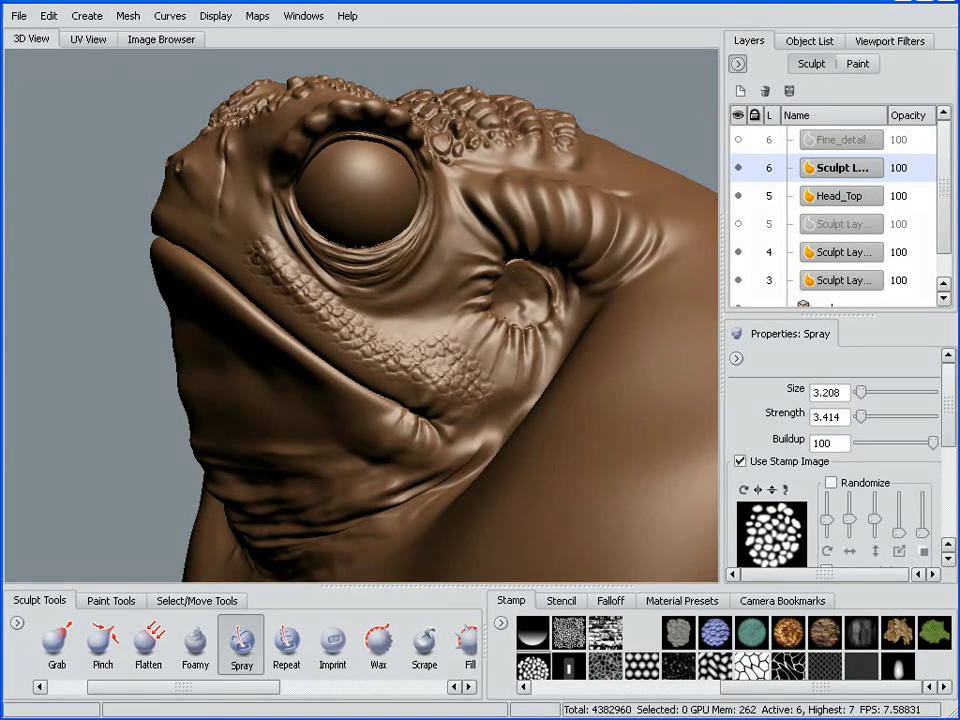
# - Spray the scale stamp from the cheek up toward the eardrum and along the lower jaw beneath the mouth
pyautogui.moveTo(377, 340); pyautogui.dragTo(444, 304)
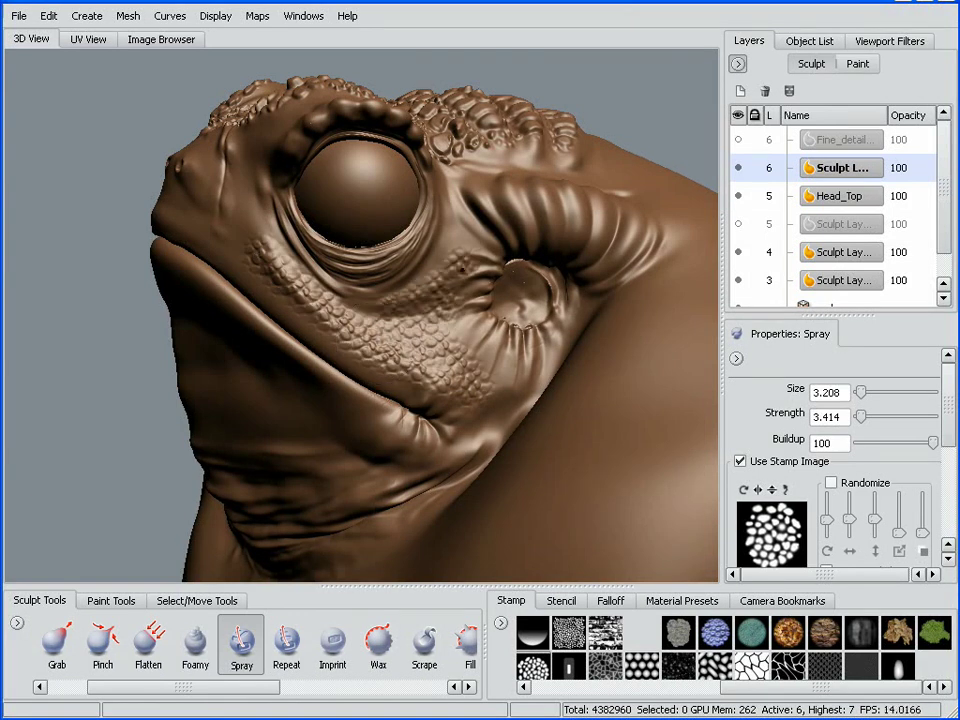
pyautogui.keyDown('alt'); pyautogui.moveTo(435, 410); pyautogui.dragTo(360, 370); pyautogui.keyUp('alt')
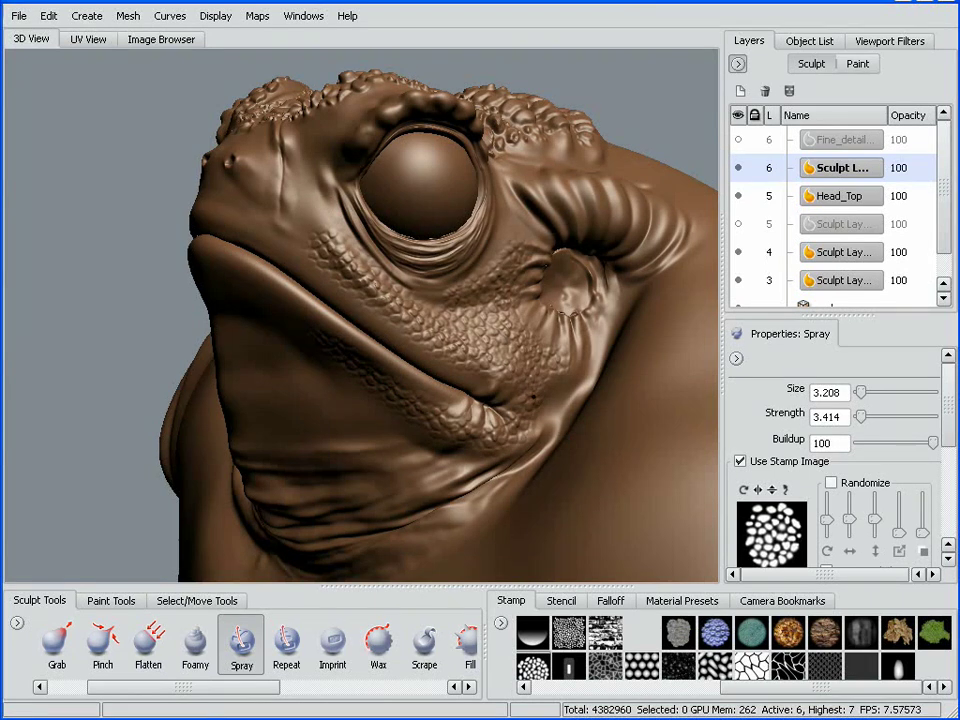
# - Enlarge the Spray brush to size 5.852 and spray scales across the upper back behind the head
pyautogui.moveTo(400, 293)
pyautogui.keyDown('alt'); pyautogui.mouseDown()
pyautogui.moveTo(385, 427)
pyautogui.moveTo(420, 332)
pyautogui.moveTo(474, 349)
pyautogui.moveTo(424, 422)
pyautogui.moveTo(357, 390)
pyautogui.moveTo(383, 394)
pyautogui.mouseUp(); pyautogui.keyUp('alt')
pyautogui.press('b')
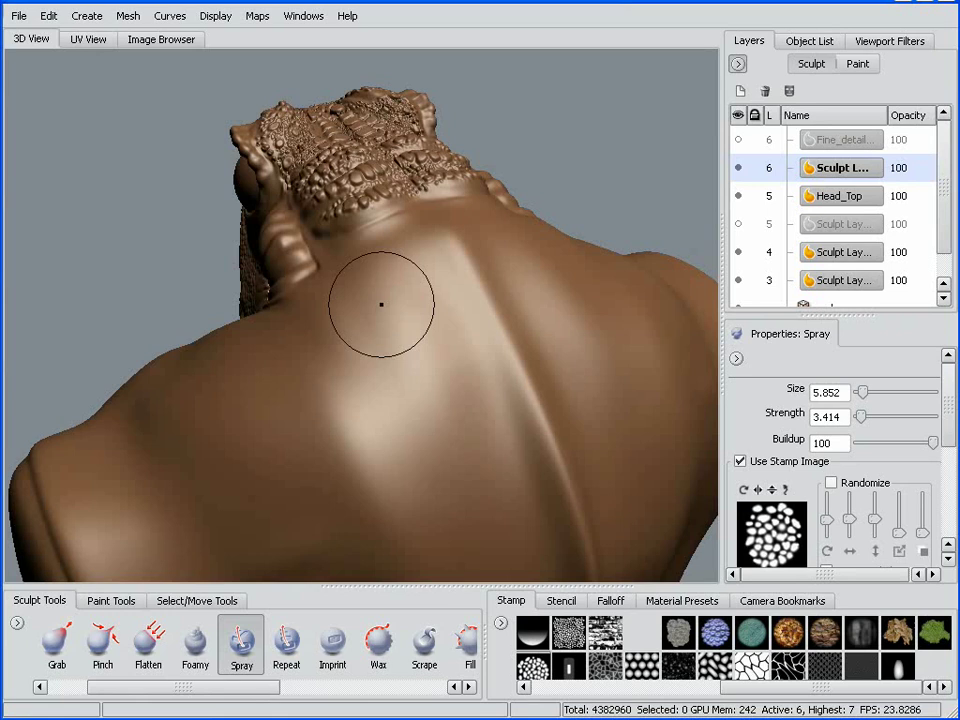
pyautogui.moveTo(406, 236); pyautogui.dragTo(368, 251)
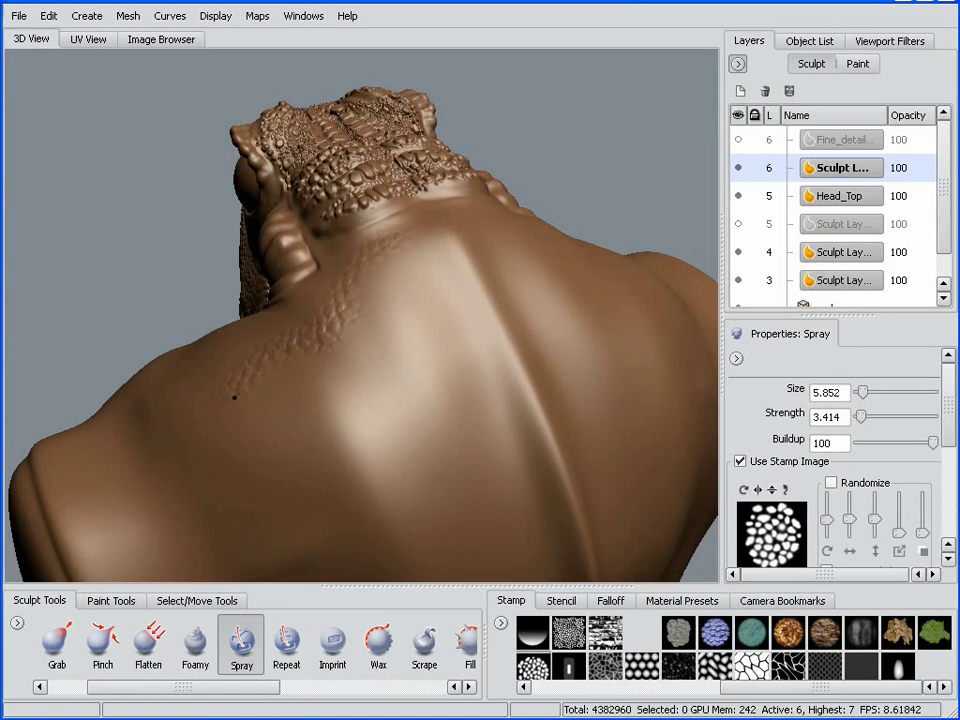
pyautogui.moveTo(234, 397)
pyautogui.mouseDown()
pyautogui.moveTo(373, 324)
pyautogui.moveTo(415, 287)
pyautogui.mouseUp()
# - Increase the Spray size to 13.636 and add larger scales farther down the back and toward the spine
pyautogui.press('b')
pyautogui.moveTo(311, 420); pyautogui.dragTo(382, 420)
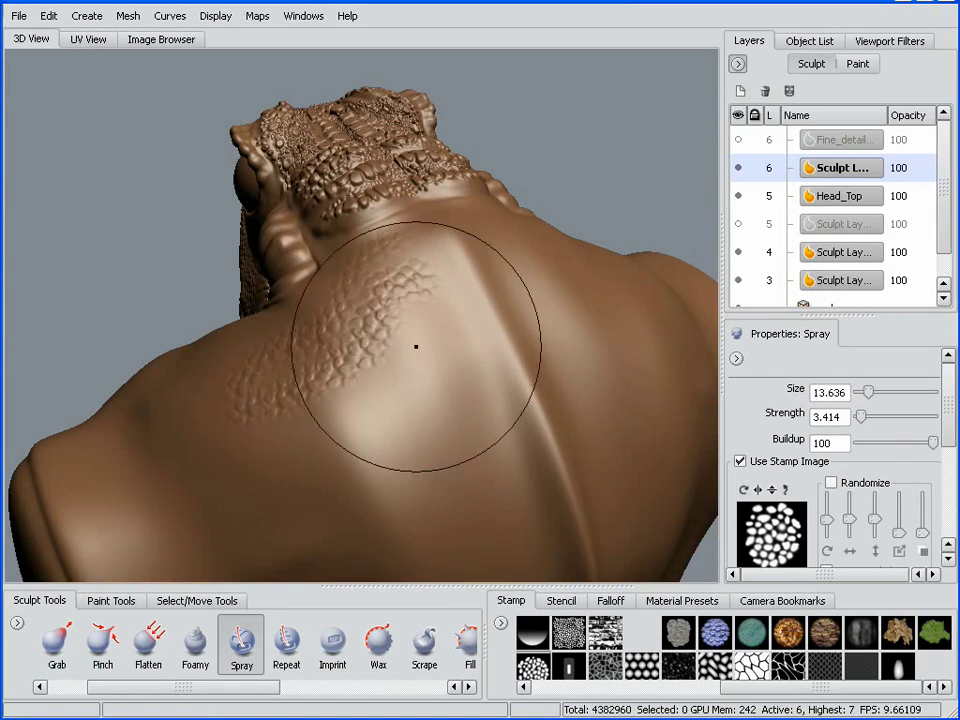
pyautogui.moveTo(416, 347); pyautogui.dragTo(281, 464)
pyautogui.moveTo(210, 434)
pyautogui.mouseDown()
pyautogui.moveTo(422, 403)
pyautogui.moveTo(410, 311)
pyautogui.moveTo(422, 407)
pyautogui.moveTo(508, 403)
pyautogui.moveTo(481, 305)
pyautogui.mouseUp()
# - Soften the sprayed scales along the cheek and jaw using the Erase tool at size 2.523 and strength 15
pyautogui.keyDown('alt'); pyautogui.moveTo(482, 307); pyautogui.dragTo(452, 416, button='right'); pyautogui.keyUp('alt')
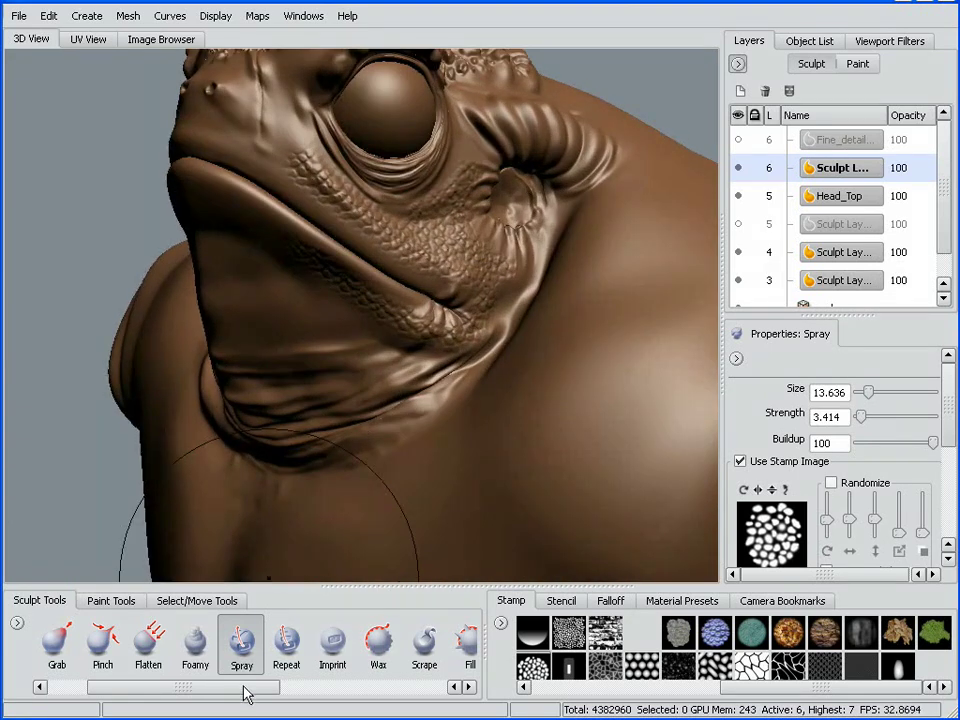
pyautogui.moveTo(247, 694); pyautogui.dragTo(414, 693)
pyautogui.click(408, 645)
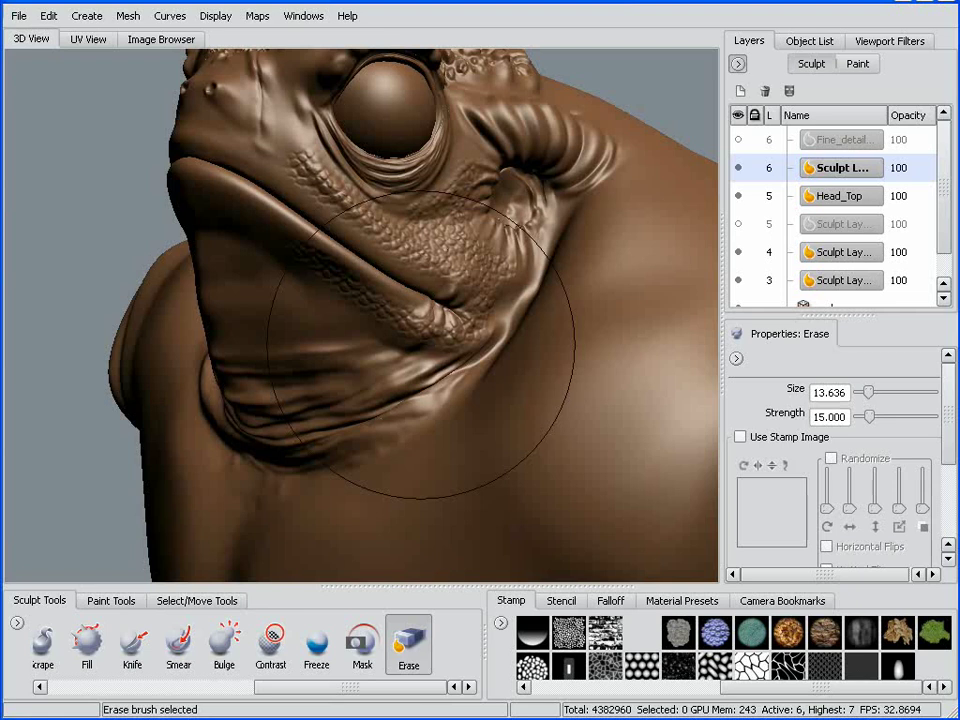
pyautogui.moveTo(420, 345)
pyautogui.keyDown('alt'); pyautogui.mouseDown()
pyautogui.moveTo(392, 386)
pyautogui.moveTo(407, 375)
pyautogui.moveTo(402, 413)
pyautogui.moveTo(365, 467)
pyautogui.mouseUp(); pyautogui.keyUp('alt')
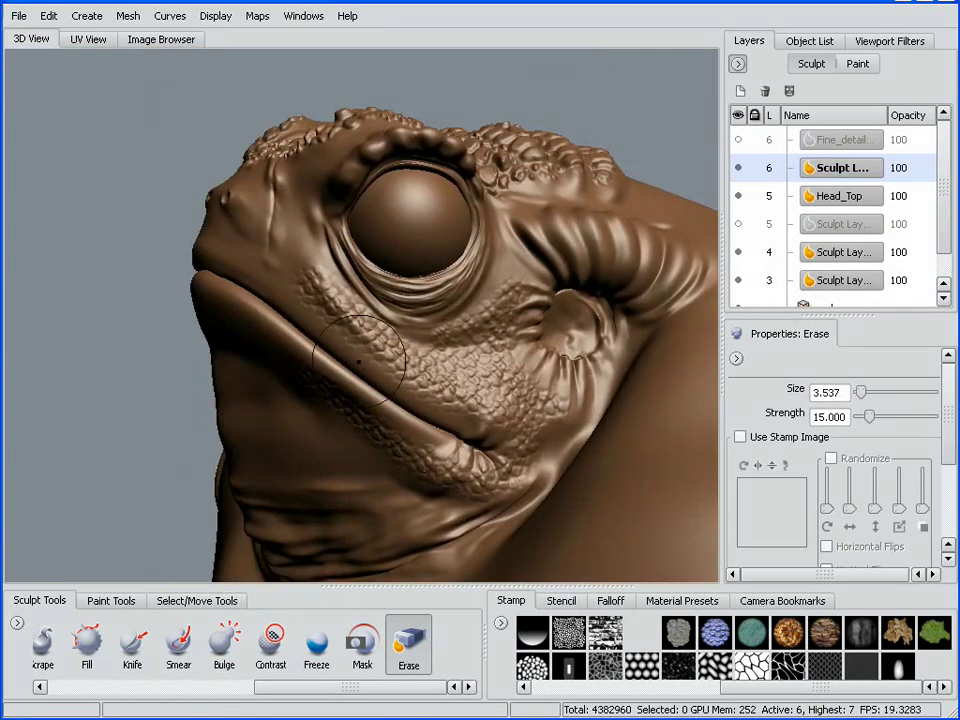
pyautogui.keyDown('alt'); pyautogui.moveTo(358, 360); pyautogui.dragTo(360, 366); pyautogui.keyUp('alt')
pyautogui.moveTo(357, 322)
pyautogui.mouseDown()
pyautogui.moveTo(350, 336)
pyautogui.moveTo(302, 298)
pyautogui.mouseUp()
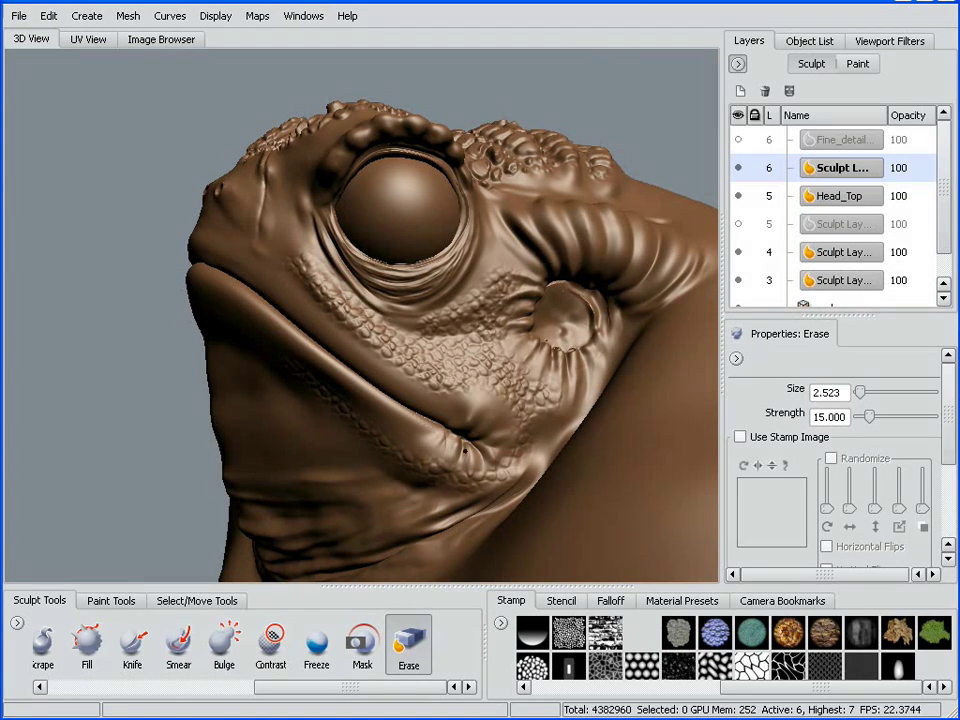
# - Add a new sculpt layer above the cheek-scale layer and name it nose_details
pyautogui.moveTo(430, 441)
pyautogui.keyDown('alt'); pyautogui.mouseDown()
pyautogui.moveTo(466, 440)
pyautogui.moveTo(702, 219)
pyautogui.mouseUp(); pyautogui.keyUp('alt')
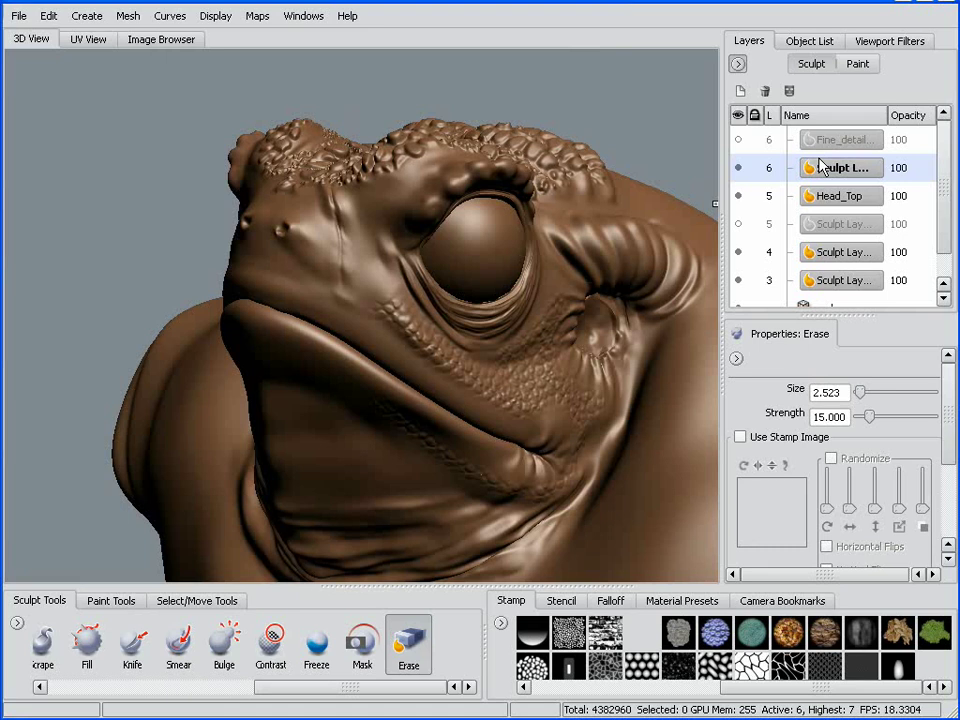
pyautogui.click(741, 92)
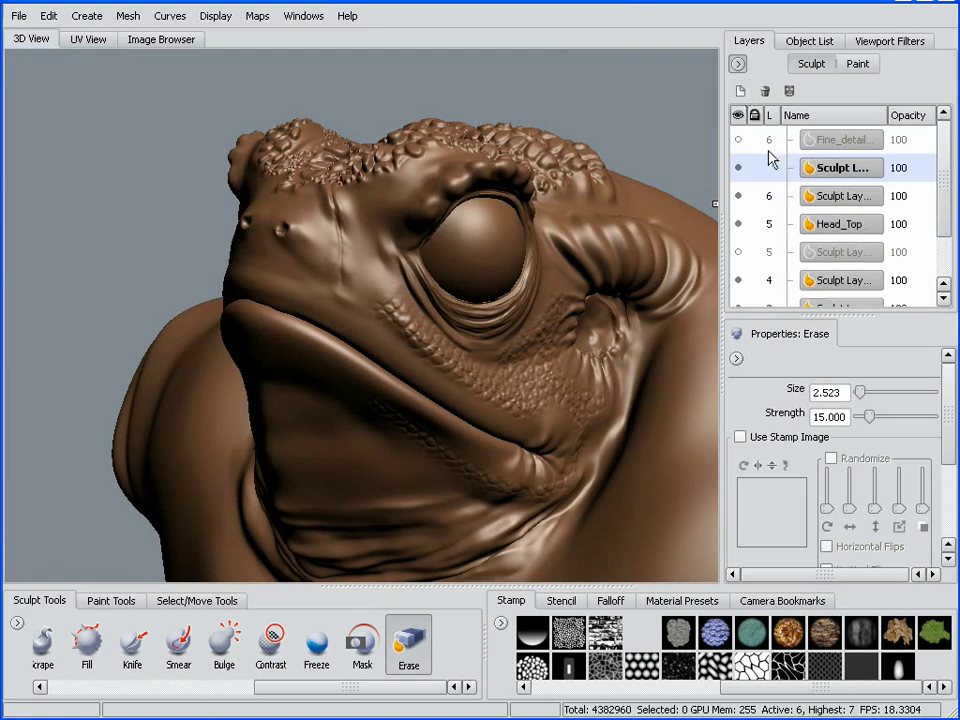
pyautogui.doubleClick(841, 169)
pyautogui.write('nose_details')
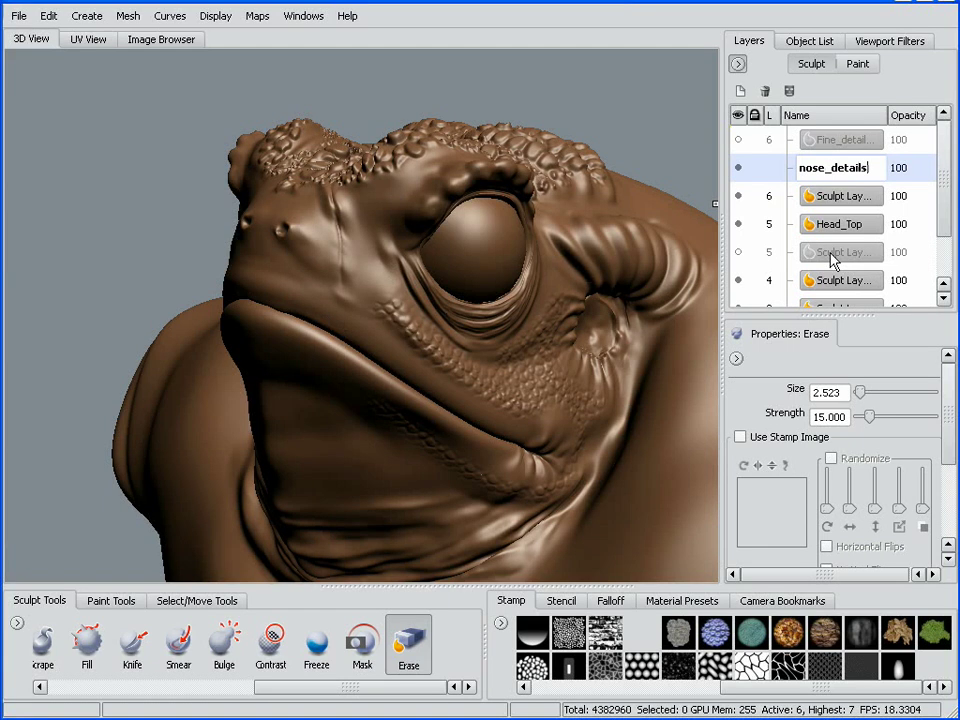
pyautogui.press('Return')
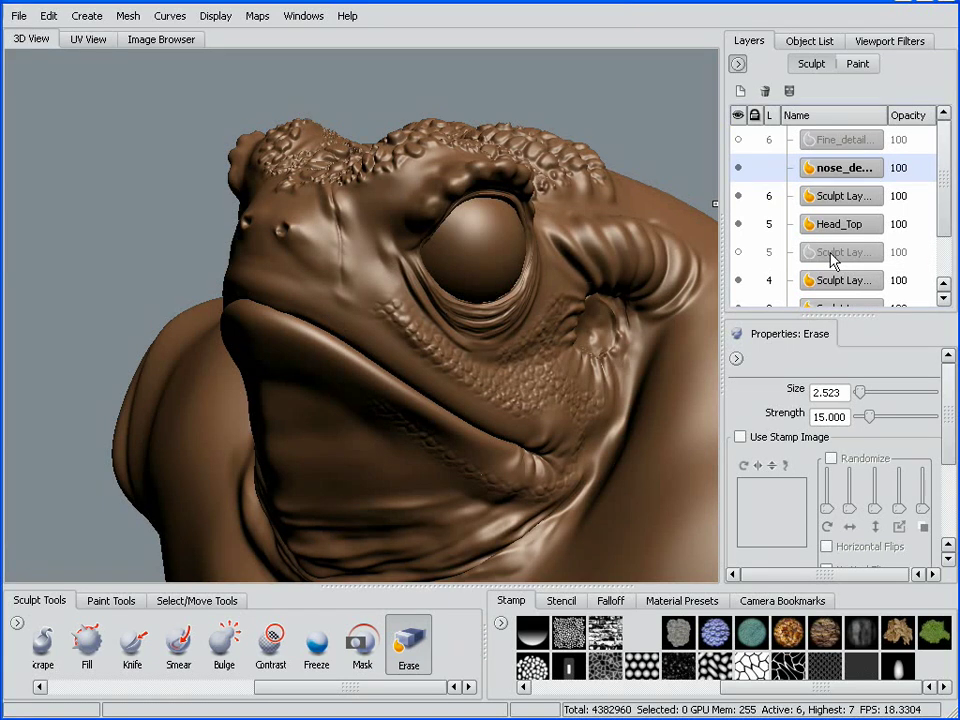
# - Stamp the small-scale pattern below and beside the nostrils with the Imprint tool at size 2.523 and strength 2.987
pyautogui.keyDown('alt'); pyautogui.moveTo(345, 360); pyautogui.dragTo(405, 364); pyautogui.keyUp('alt')
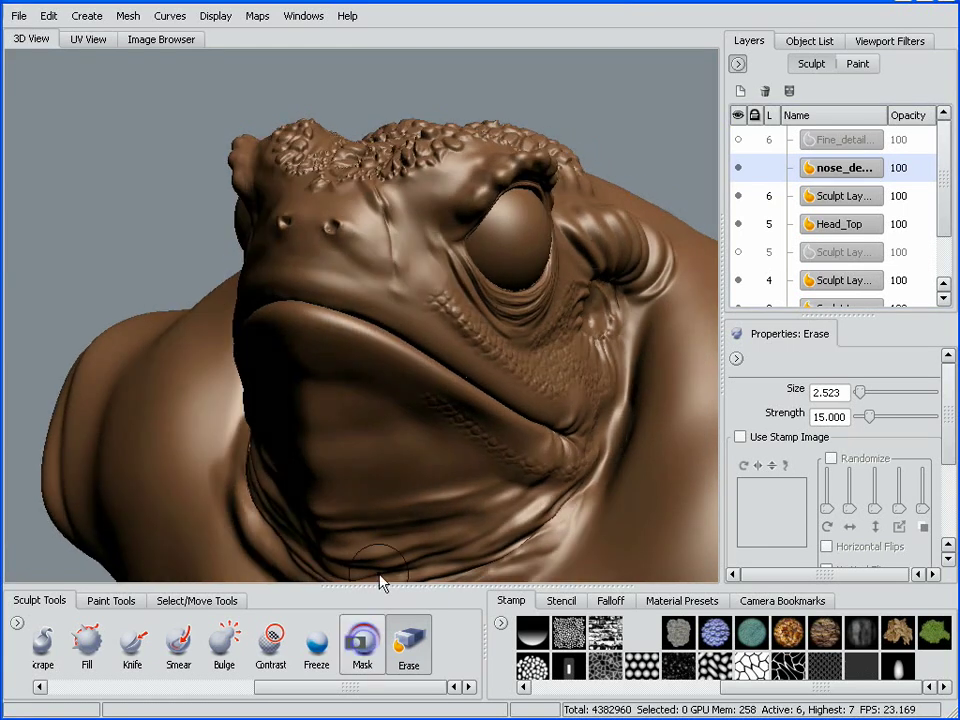
pyautogui.moveTo(285, 687); pyautogui.dragTo(165, 700)
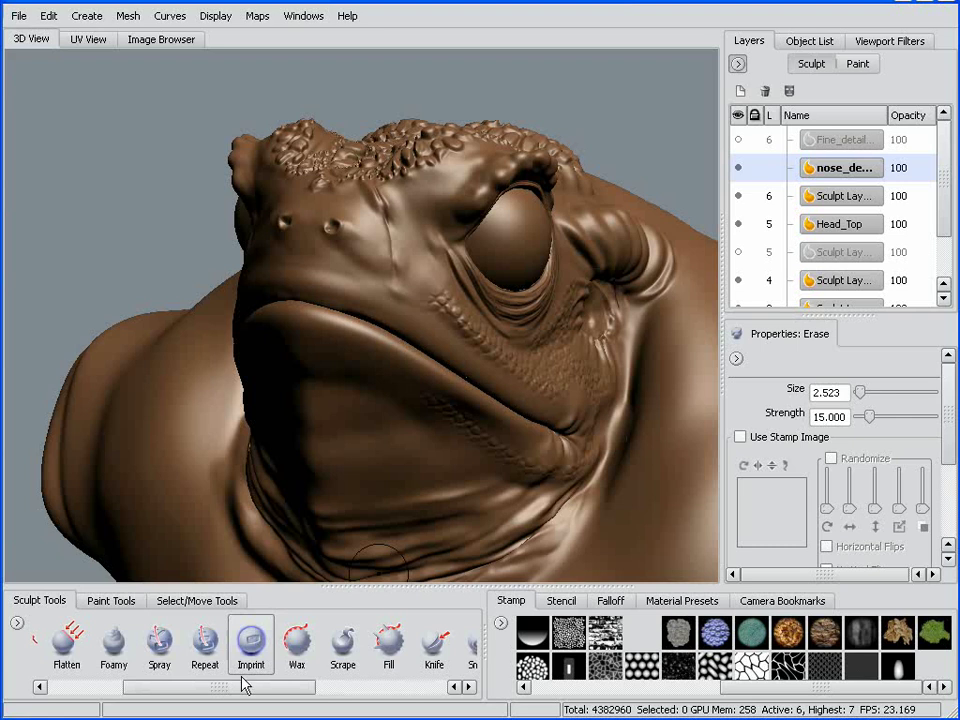
pyautogui.click(252, 642)
pyautogui.moveTo(380, 352)
pyautogui.keyDown('alt'); pyautogui.mouseDown()
pyautogui.moveTo(457, 362)
pyautogui.moveTo(430, 385)
pyautogui.moveTo(343, 400)
pyautogui.mouseUp(); pyautogui.keyUp('alt')
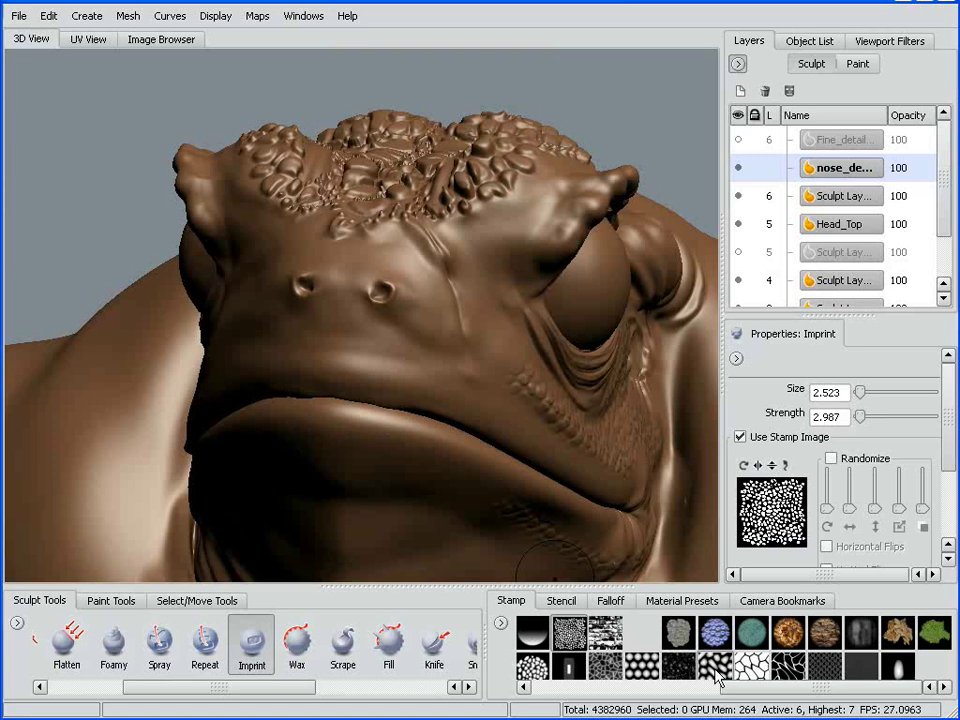
pyautogui.moveTo(773, 688); pyautogui.dragTo(573, 685)
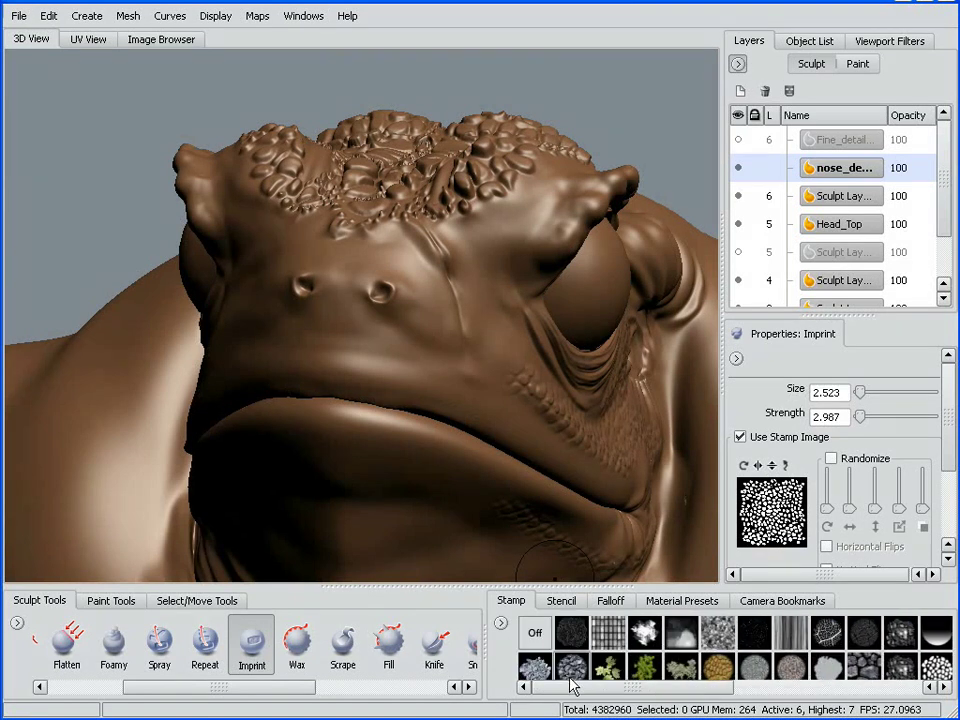
pyautogui.moveTo(645, 692); pyautogui.dragTo(710, 705)
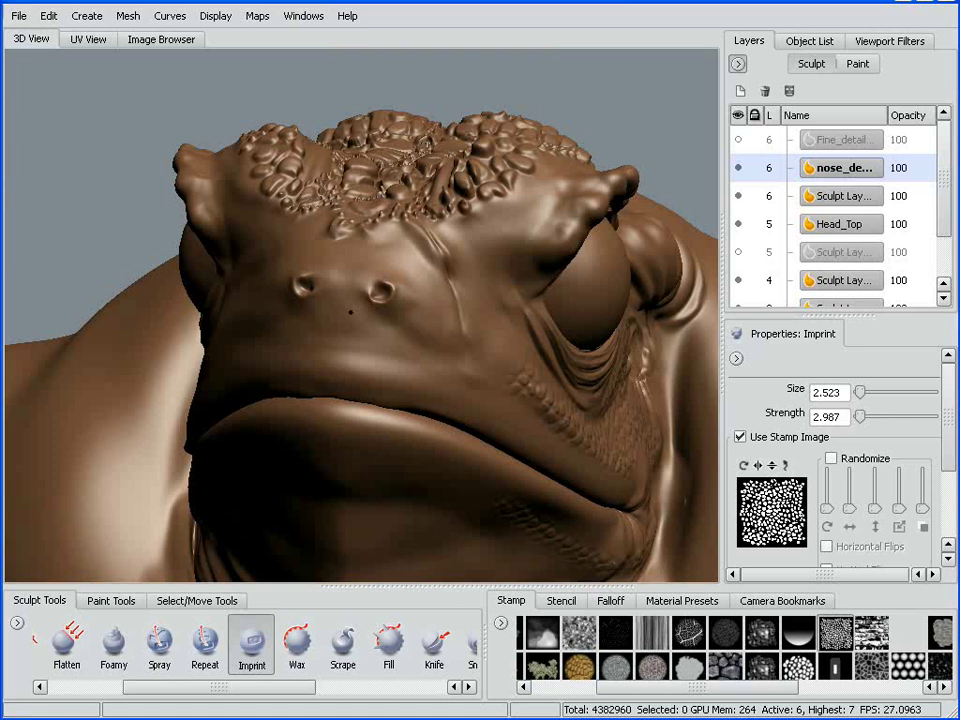
pyautogui.moveTo(350, 312); pyautogui.dragTo(422, 367)
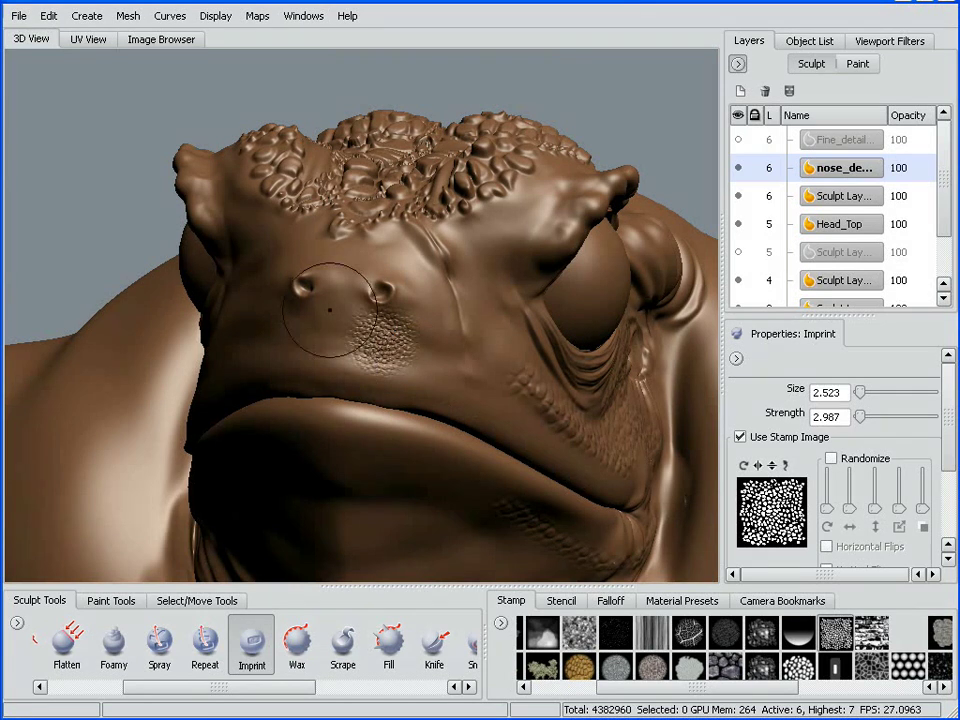
pyautogui.moveTo(330, 310); pyautogui.dragTo(352, 340)
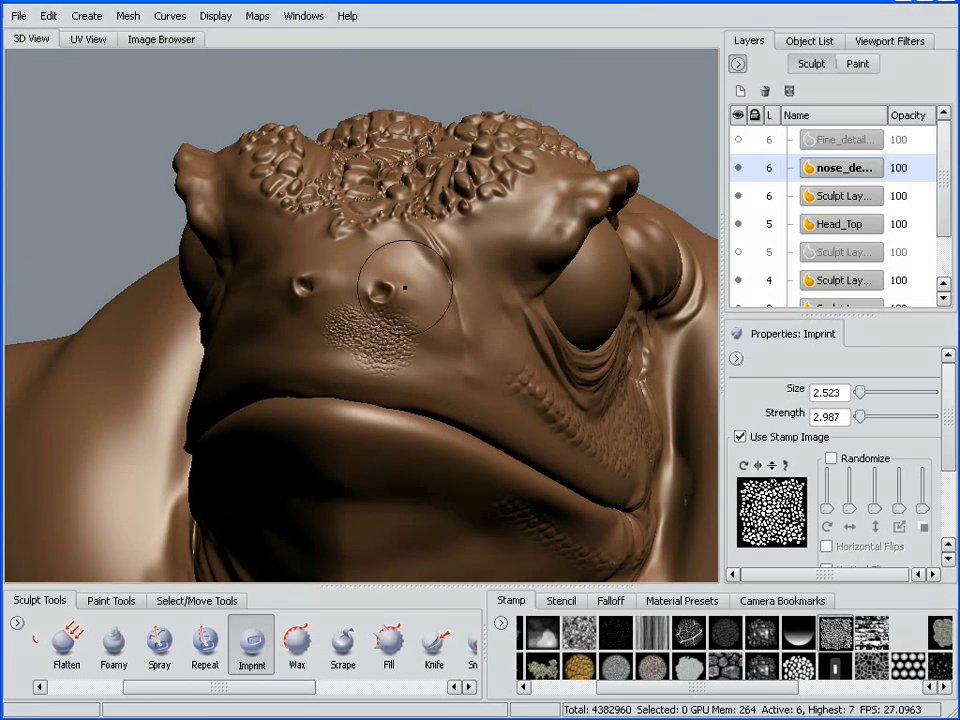
pyautogui.moveTo(405, 287); pyautogui.dragTo(434, 326)
# - Imprint more small-scale patches across the snout, covering the areas between, above and on both sides of the nostrils
pyautogui.keyDown('alt'); pyautogui.moveTo(324, 356); pyautogui.dragTo(416, 342); pyautogui.keyUp('alt')
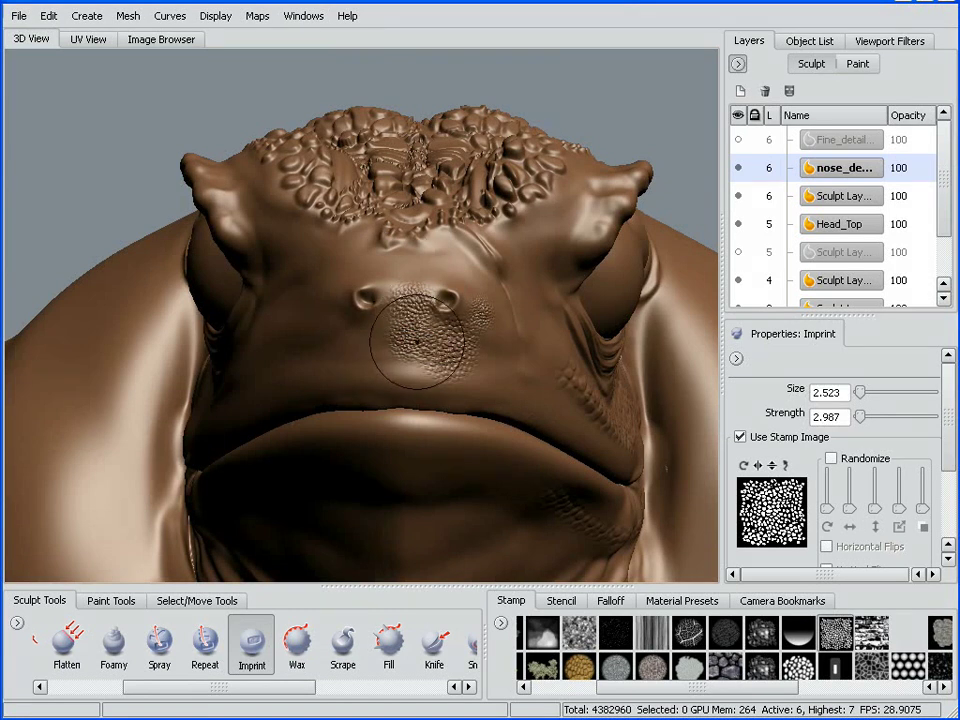
pyautogui.moveTo(326, 317); pyautogui.dragTo(420, 373)
pyautogui.moveTo(376, 317); pyautogui.dragTo(530, 390)
pyautogui.moveTo(419, 340); pyautogui.dragTo(439, 372)
pyautogui.moveTo(491, 314); pyautogui.dragTo(509, 338)
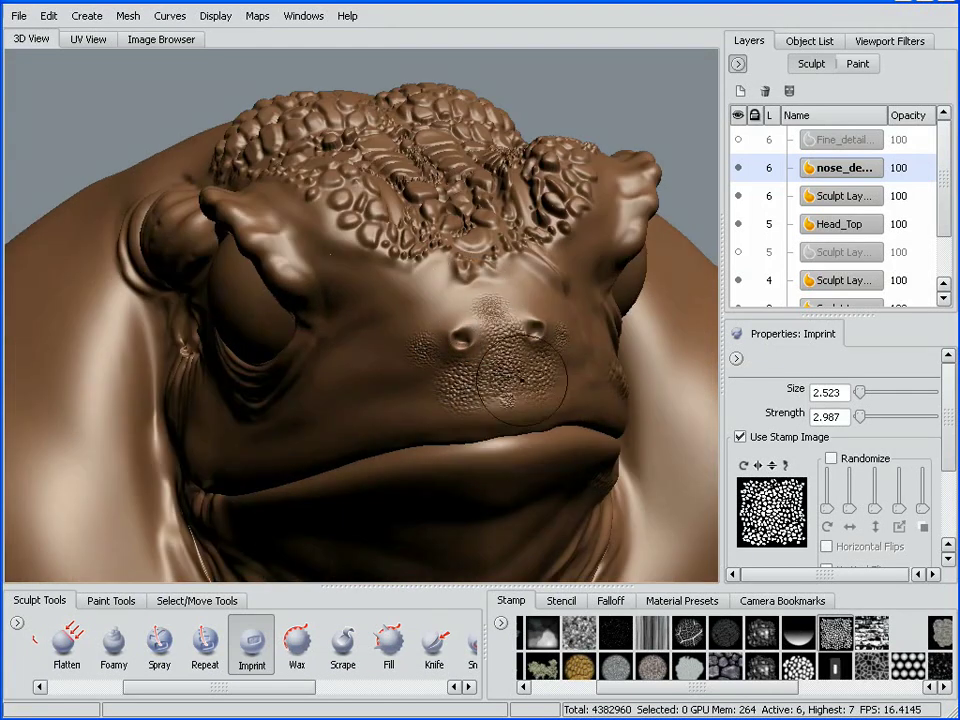
pyautogui.keyDown('alt'); pyautogui.moveTo(521, 381); pyautogui.dragTo(433, 363); pyautogui.keyUp('alt')
pyautogui.moveTo(363, 251); pyautogui.dragTo(398, 297)
# - Reduce the nose_details layer's opacity to 90 and further to 50
pyautogui.keyDown('alt'); pyautogui.moveTo(401, 394); pyautogui.dragTo(392, 360); pyautogui.keyUp('alt')
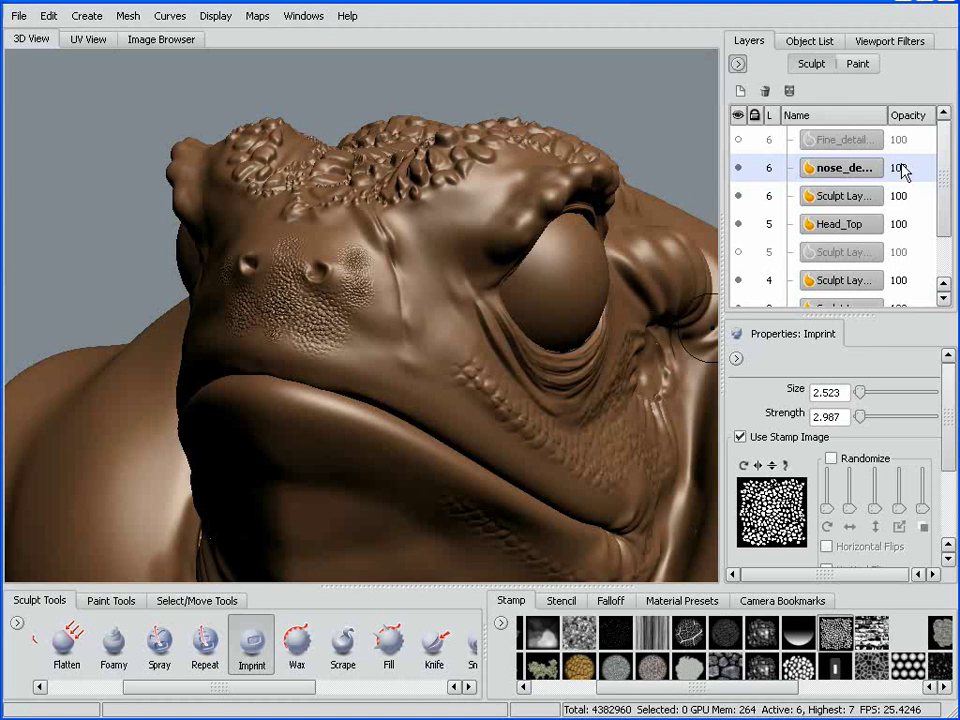
pyautogui.click(910, 169)
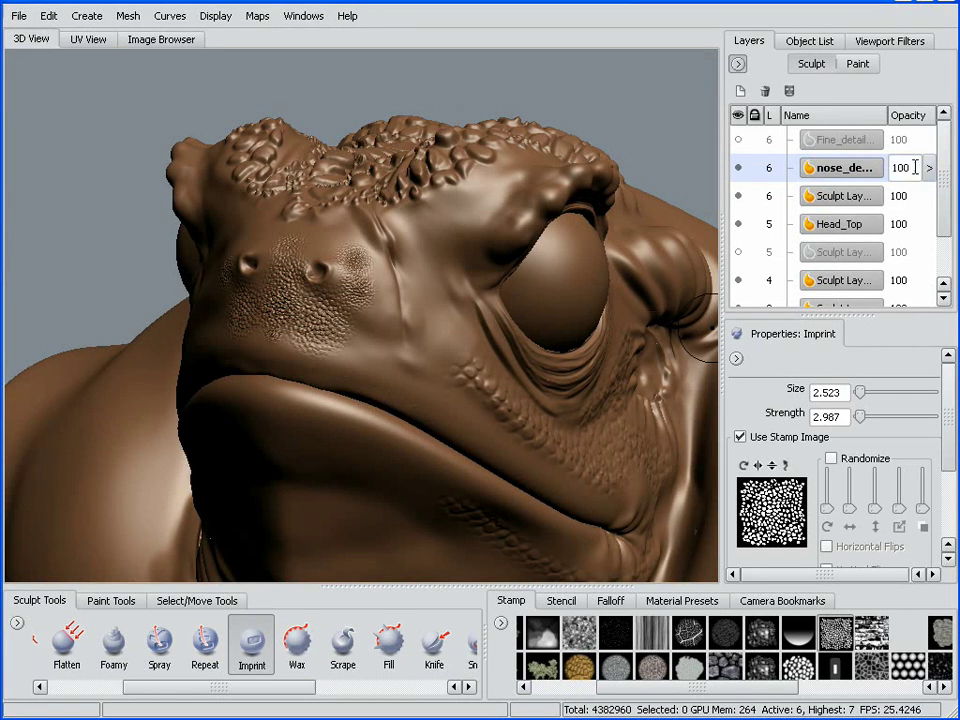
pyautogui.click(929, 170)
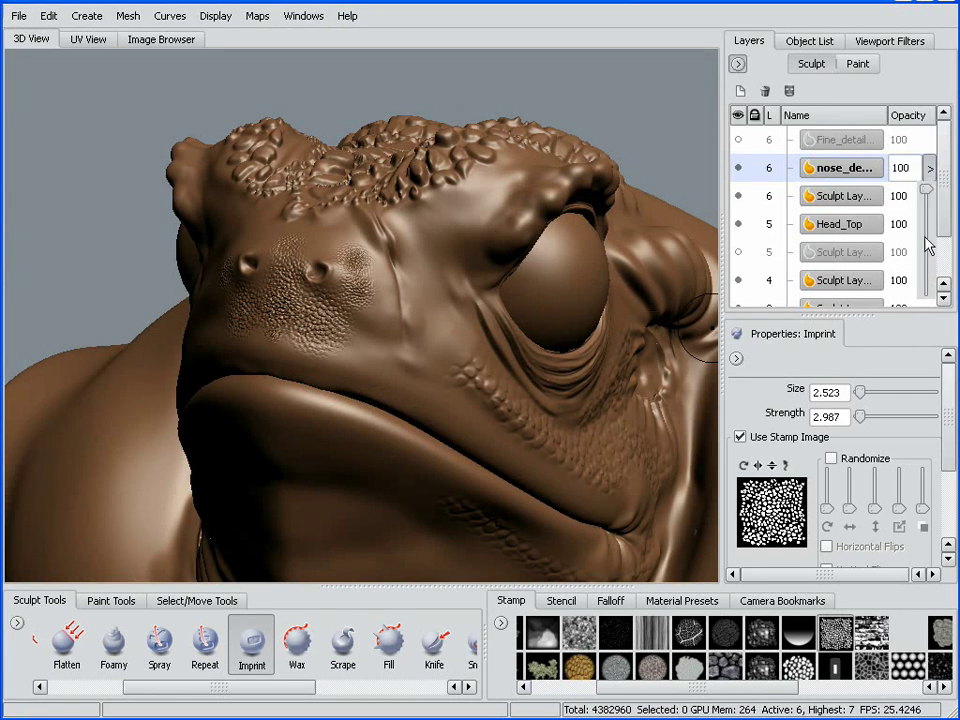
pyautogui.moveTo(928, 242); pyautogui.dragTo(928, 255)
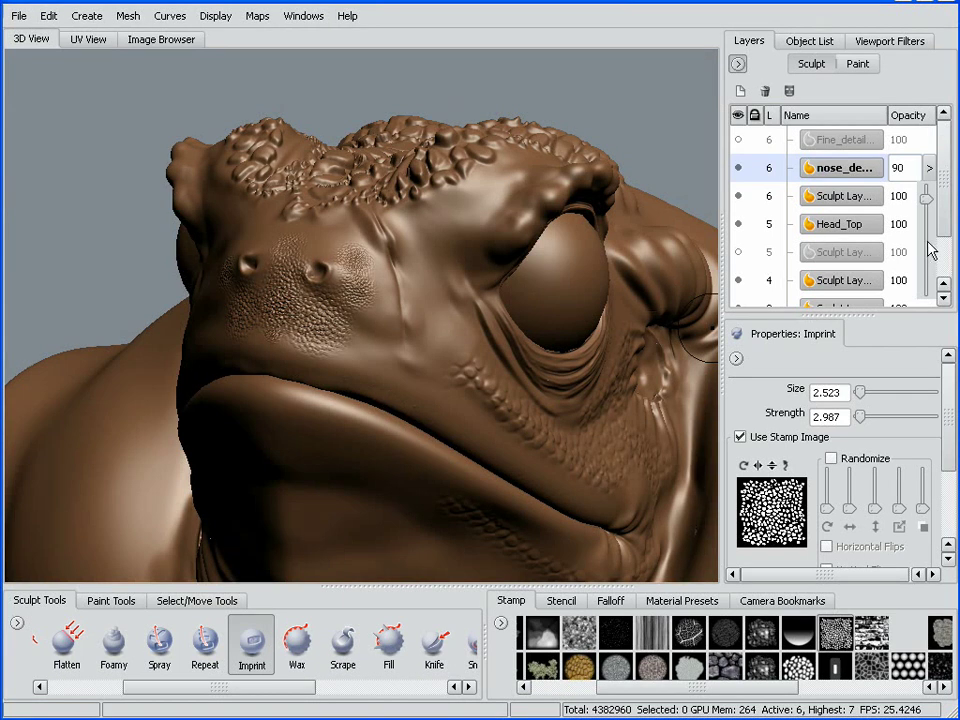
pyautogui.doubleClick(897, 167)
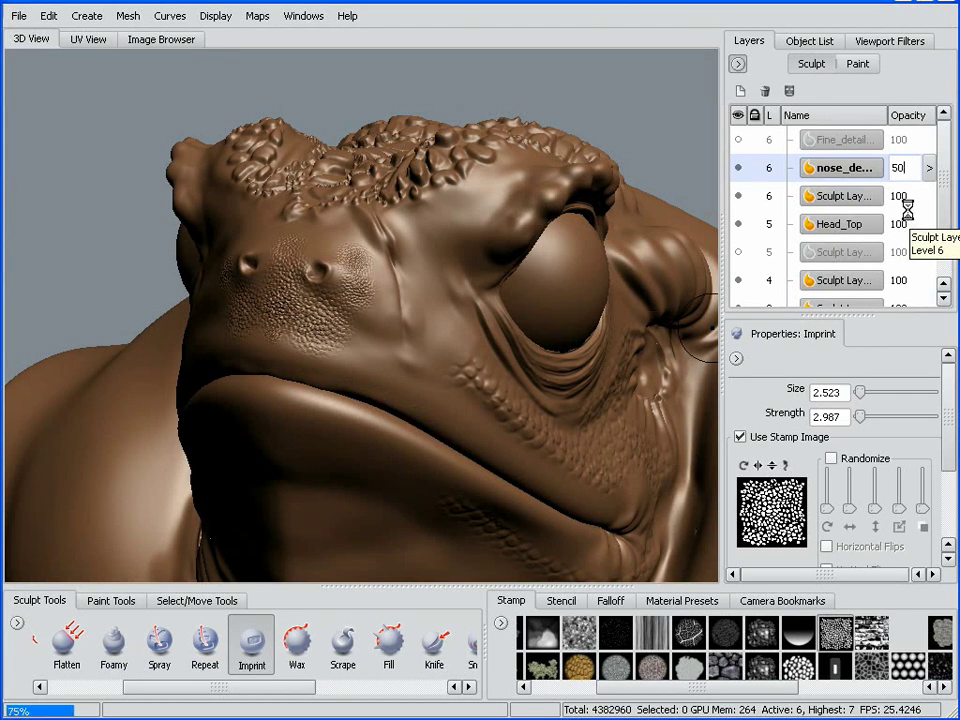
pyautogui.press('Return')
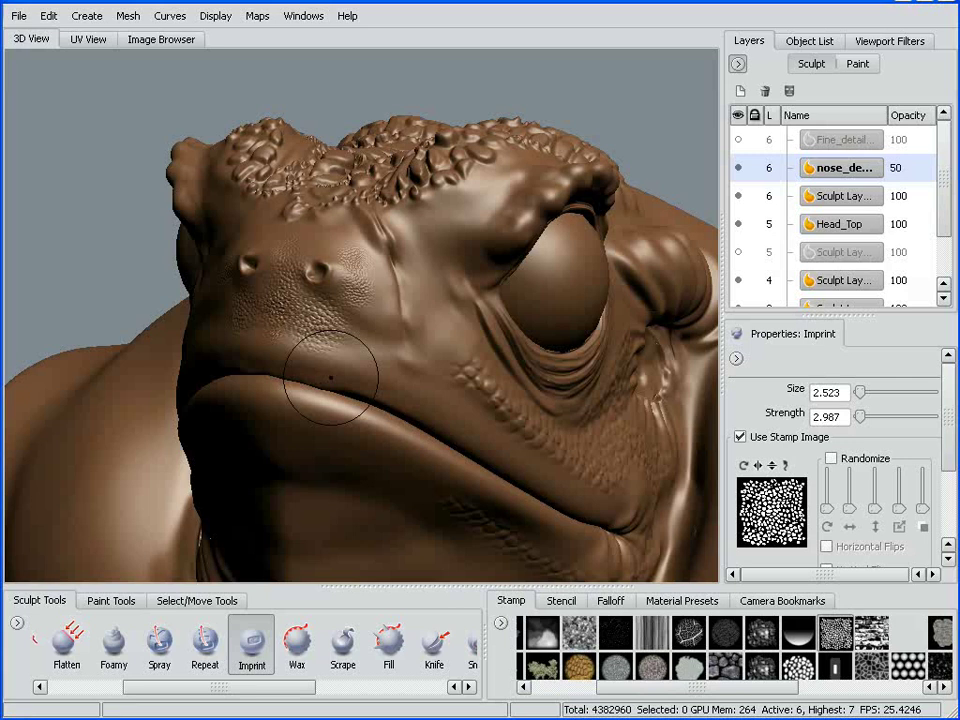
# - Exaggerate the snout scales by setting the nose_details layer's opacity to 175 and inspect them up close
pyautogui.keyDown('alt'); pyautogui.moveTo(332, 369); pyautogui.dragTo(375, 408); pyautogui.keyUp('alt')
pyautogui.keyDown('alt'); pyautogui.moveTo(376, 408); pyautogui.dragTo(391, 435, button='right'); pyautogui.keyUp('alt')
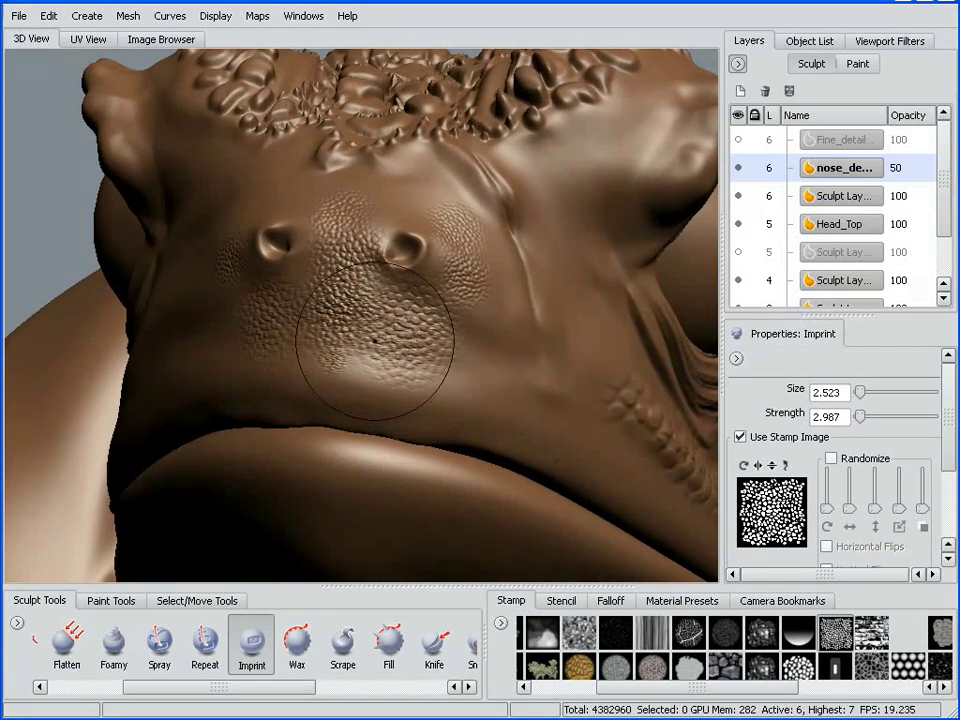
pyautogui.click(907, 169)
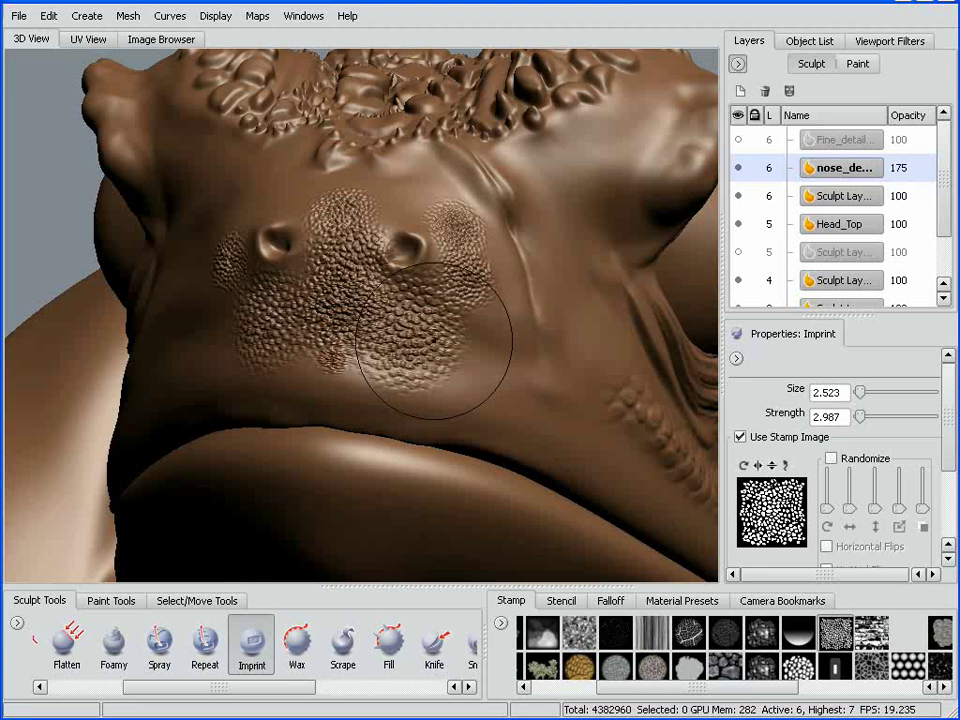
pyautogui.keyDown('alt'); pyautogui.moveTo(433, 341); pyautogui.dragTo(418, 369); pyautogui.keyUp('alt')
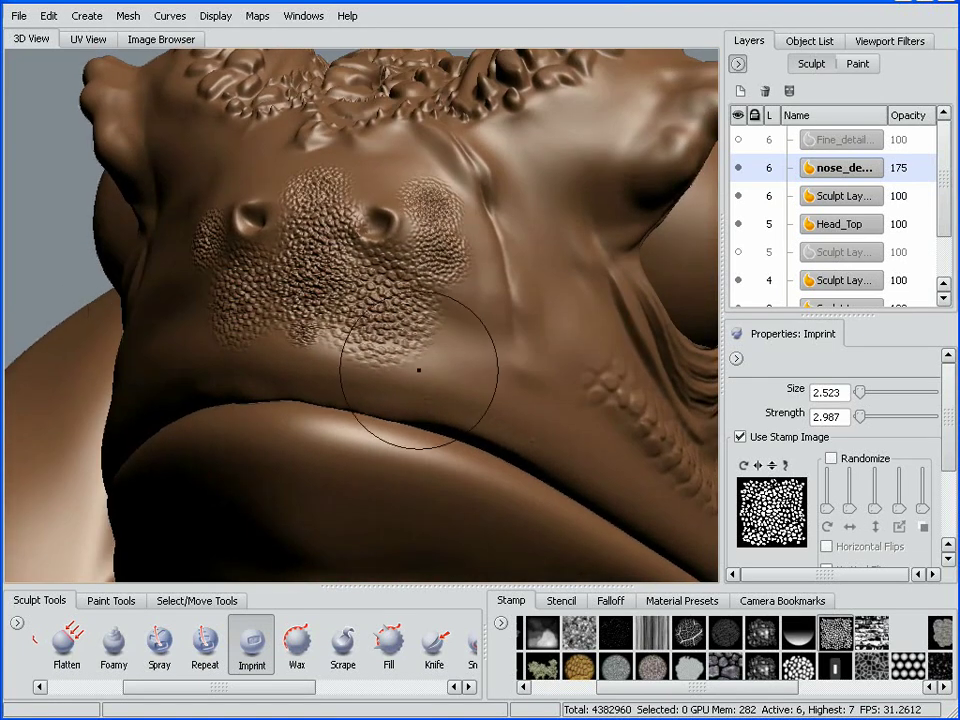
# - Try the nose_details layer at 25 opacity and invert its relief with a value of -25
pyautogui.click(904, 168)
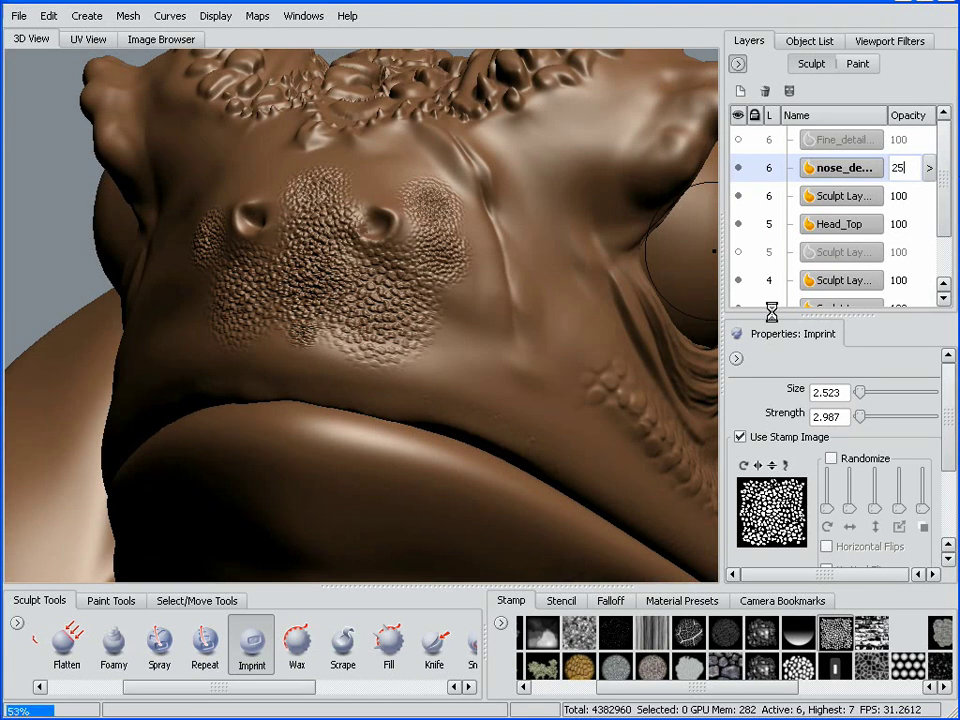
pyautogui.press('Return')
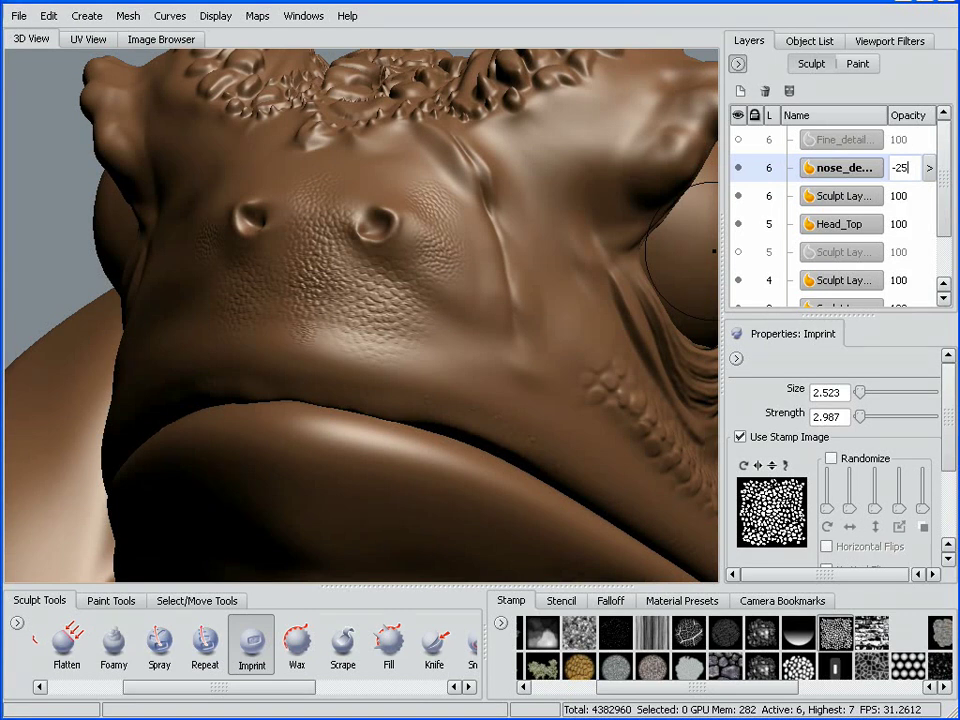
pyautogui.press('Return')
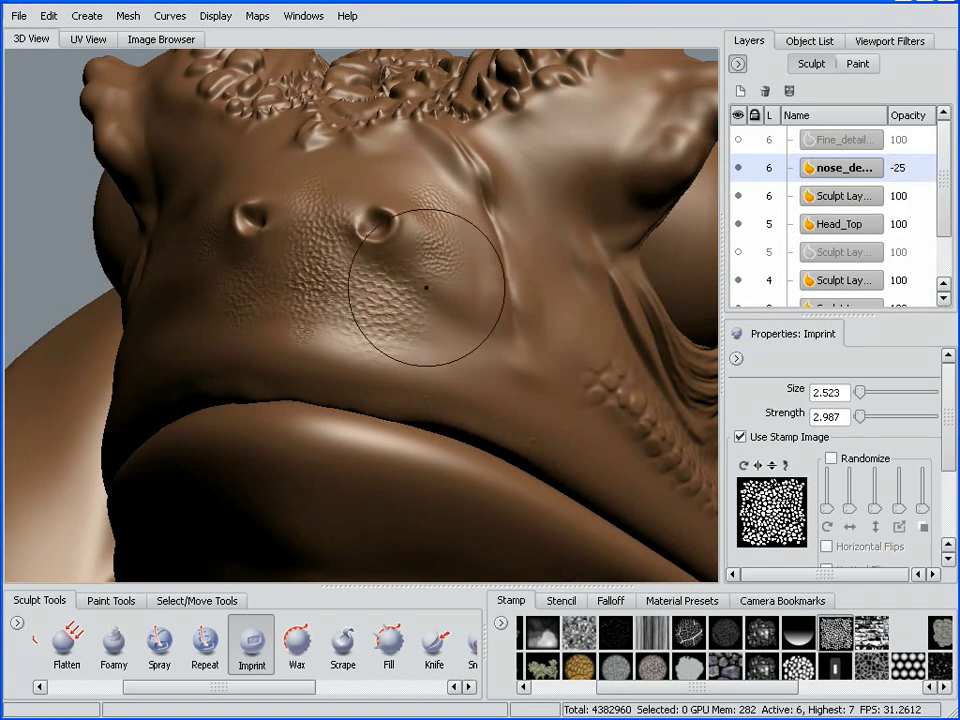
# - Try the nose_details layer at 50 opacity and at -50, and inspect the inverted scales on the snout
pyautogui.doubleClick(900, 170)
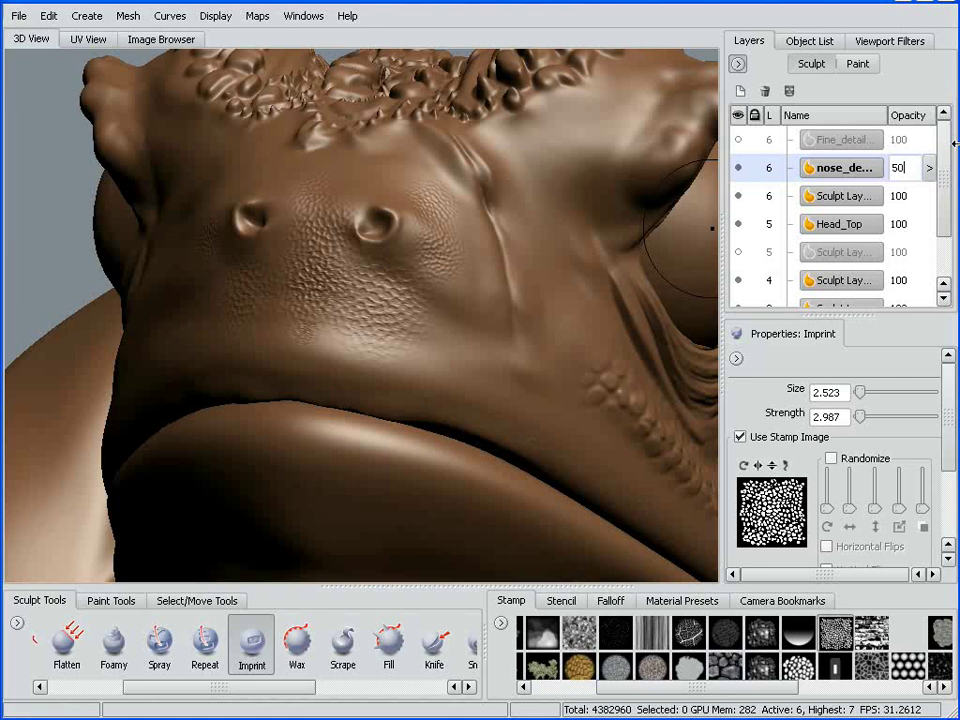
pyautogui.press('Return')
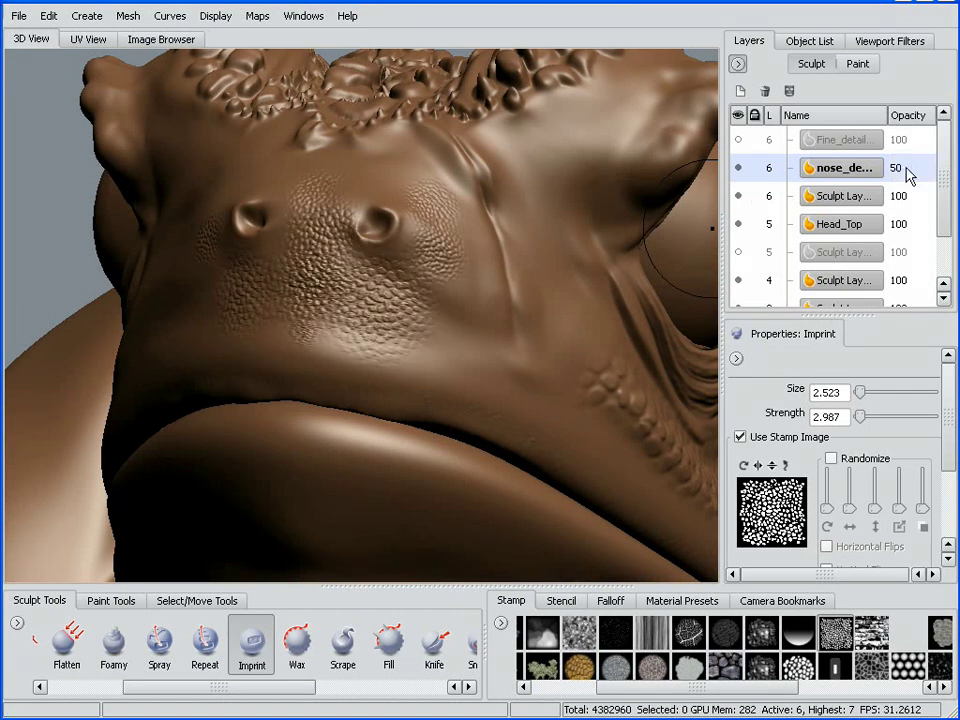
pyautogui.click(896, 168)
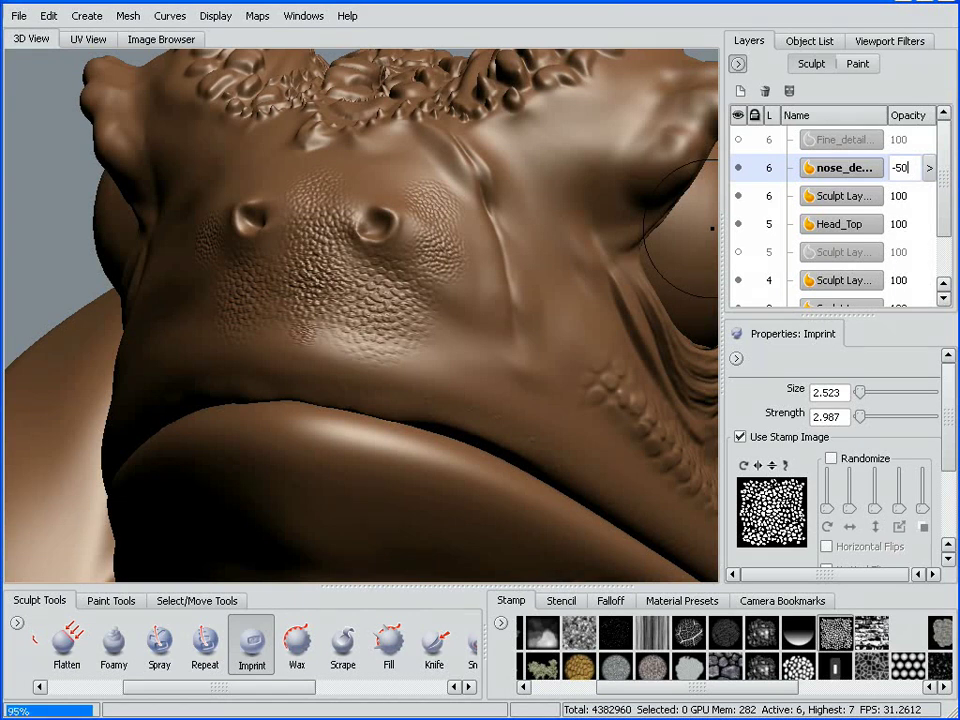
pyautogui.press('Return')
pyautogui.keyDown('alt'); pyautogui.moveTo(362, 302); pyautogui.dragTo(377, 300); pyautogui.keyUp('alt')
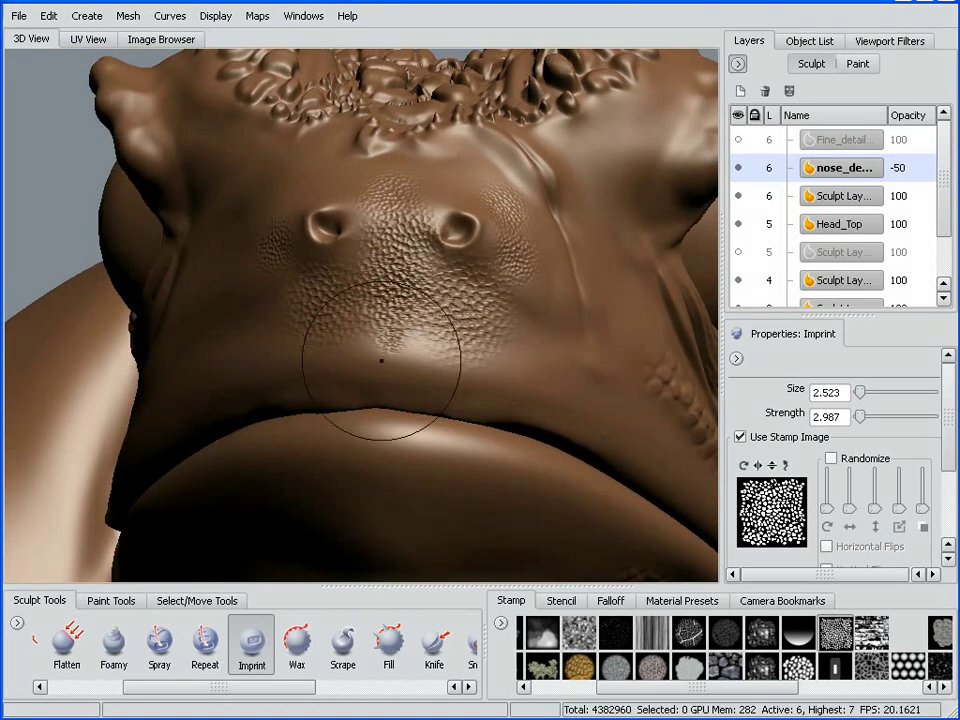
pyautogui.keyDown('alt'); pyautogui.moveTo(477, 331); pyautogui.dragTo(344, 245); pyautogui.keyUp('alt')
# - Set the nose_details layer's opacity to 100
pyautogui.click(910, 169)
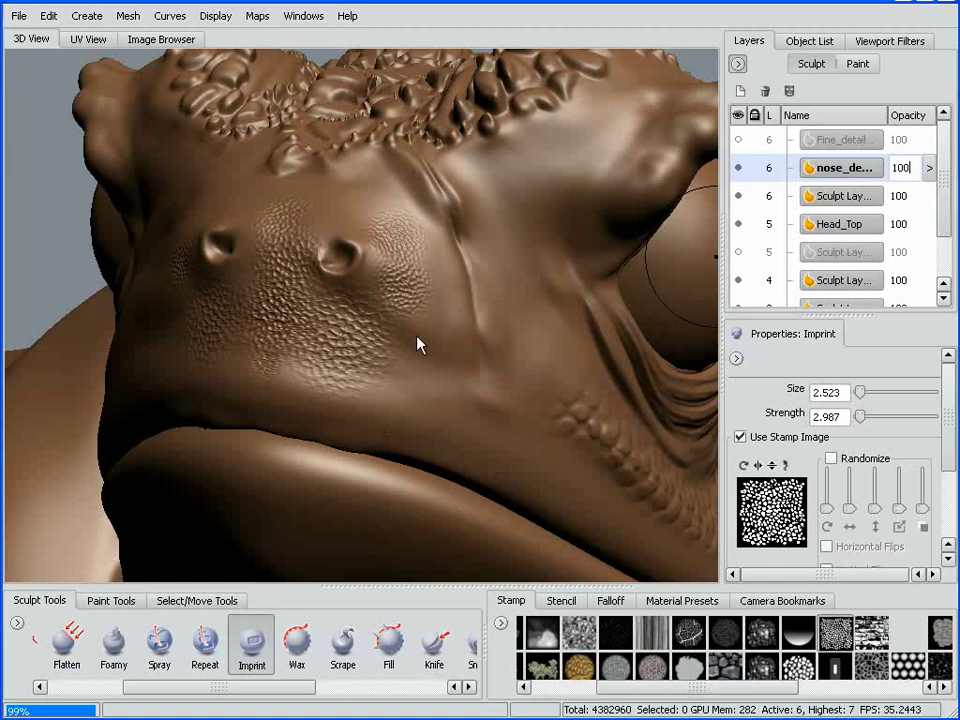
pyautogui.keyDown('alt'); pyautogui.moveTo(371, 352); pyautogui.dragTo(428, 361); pyautogui.keyUp('alt')
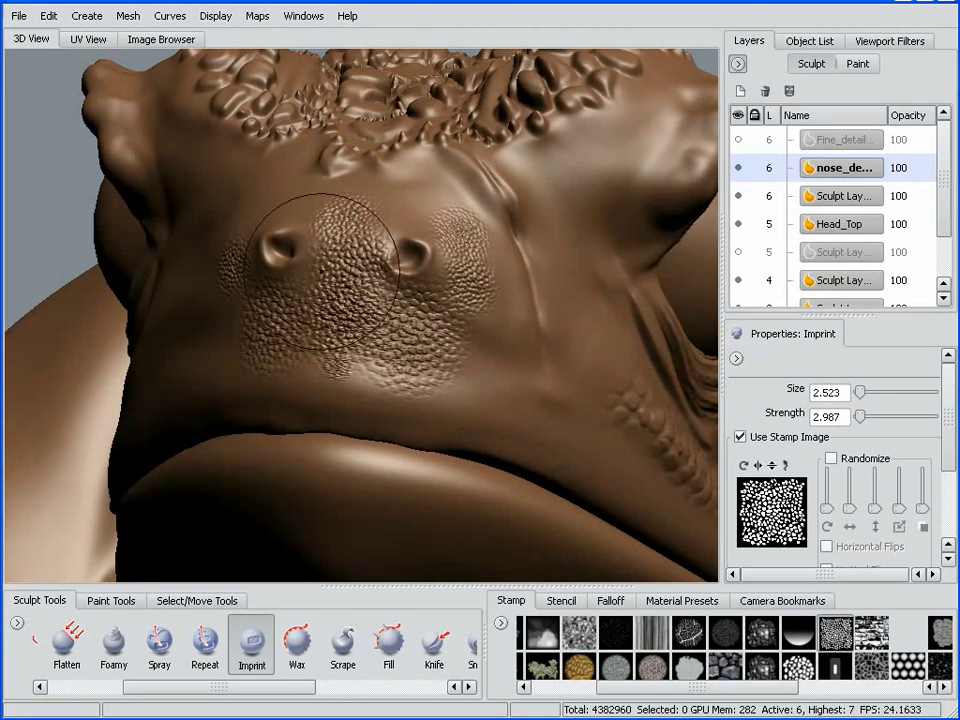
# - Sharpen the scales between, below and beside the nostrils with the Contrast tool at size 1.429 and strength 1.611
pyautogui.moveTo(278, 702); pyautogui.dragTo(427, 714)
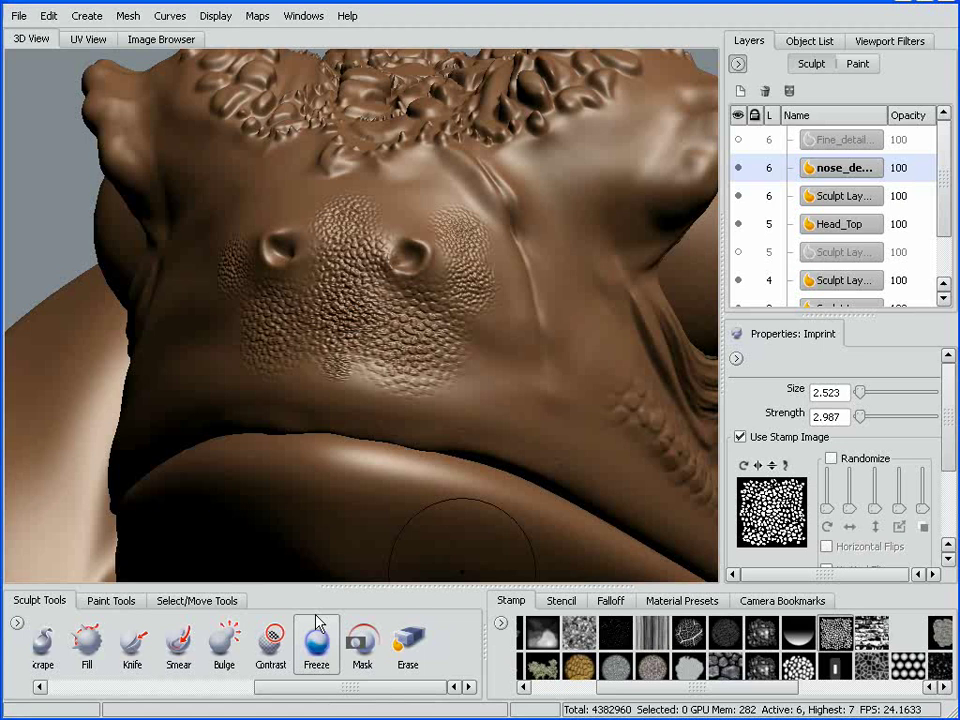
pyautogui.click(272, 643)
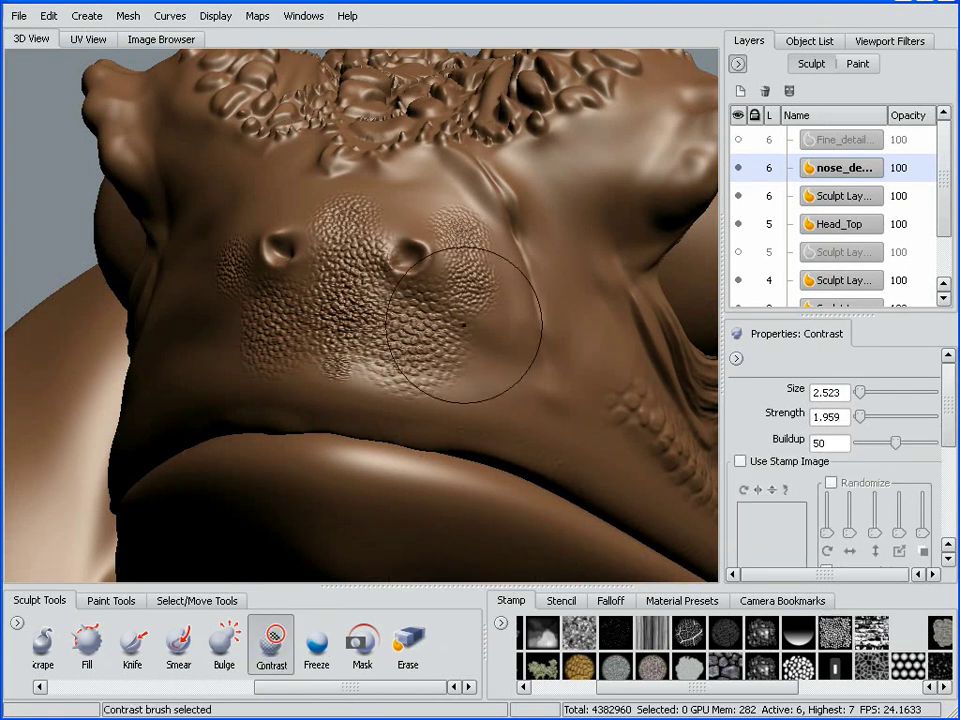
pyautogui.press('m')
pyautogui.moveTo(470, 314)
pyautogui.mouseDown()
pyautogui.moveTo(464, 350)
pyautogui.moveTo(478, 373)
pyautogui.mouseUp()
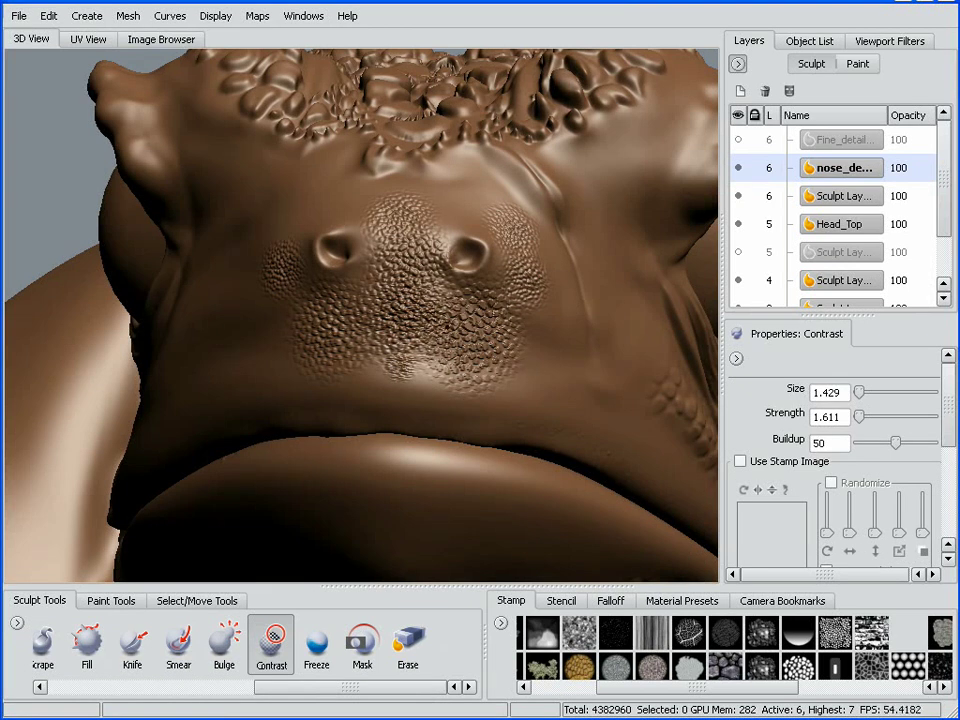
pyautogui.moveTo(528, 288); pyautogui.dragTo(530, 261)
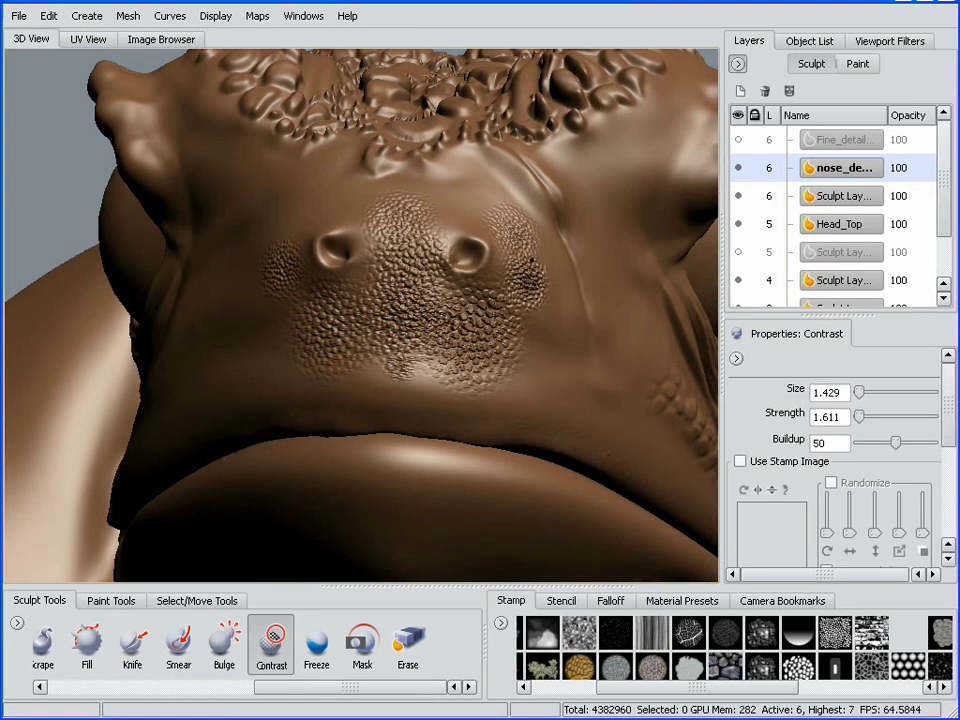
pyautogui.moveTo(480, 315)
pyautogui.mouseDown()
pyautogui.moveTo(423, 299)
pyautogui.moveTo(403, 365)
pyautogui.mouseUp()
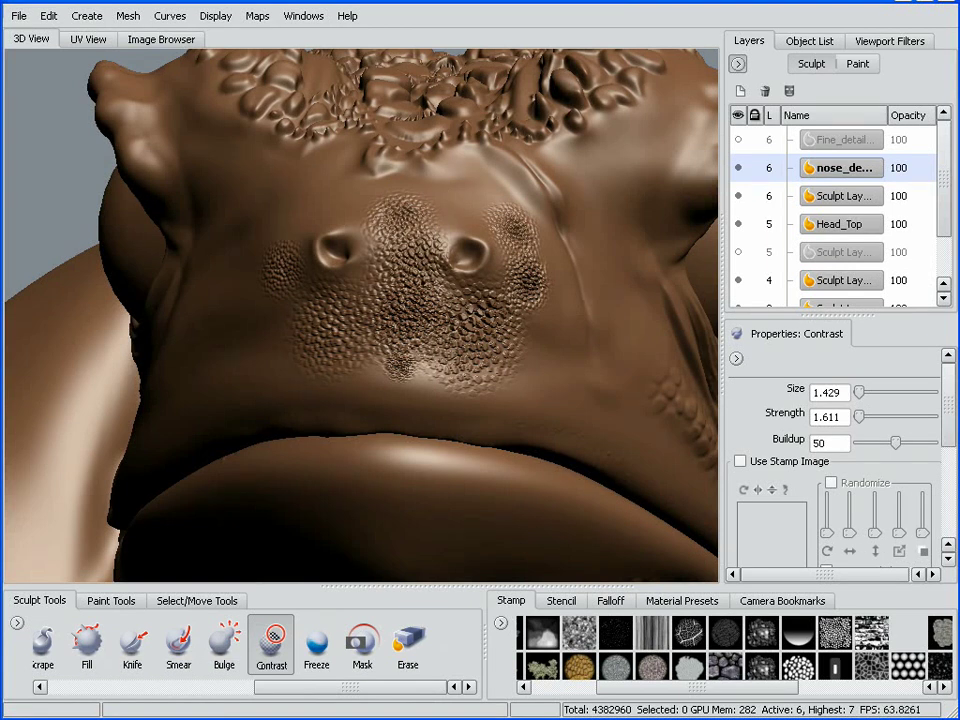
pyautogui.keyDown('alt'); pyautogui.moveTo(370, 345); pyautogui.dragTo(418, 281); pyautogui.keyUp('alt')
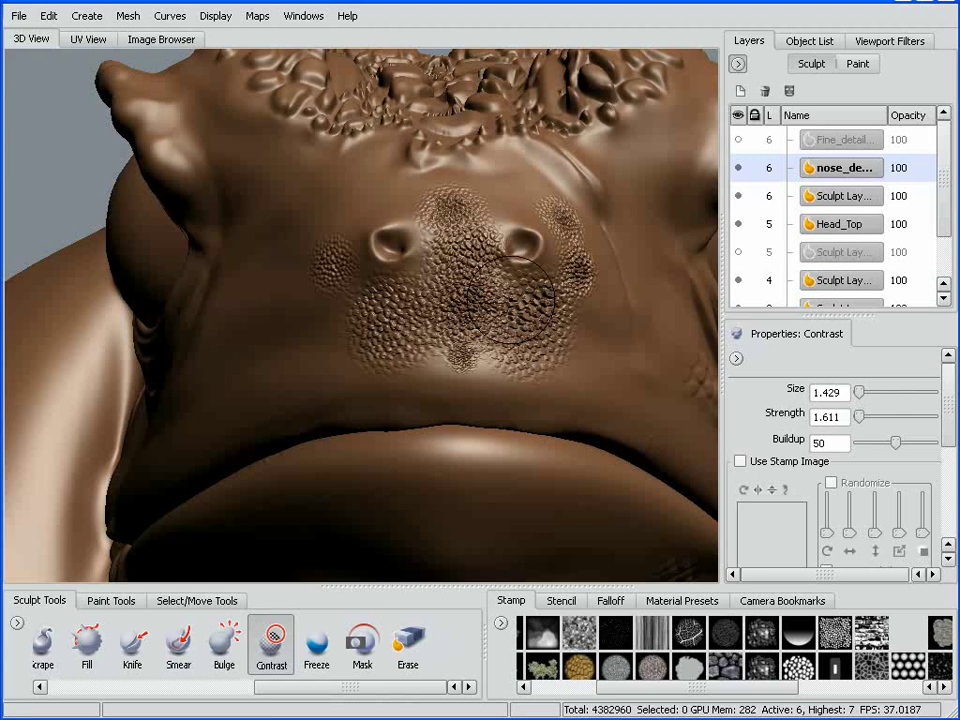
pyautogui.keyDown('alt'); pyautogui.moveTo(407, 246); pyautogui.dragTo(519, 334); pyautogui.keyUp('alt')
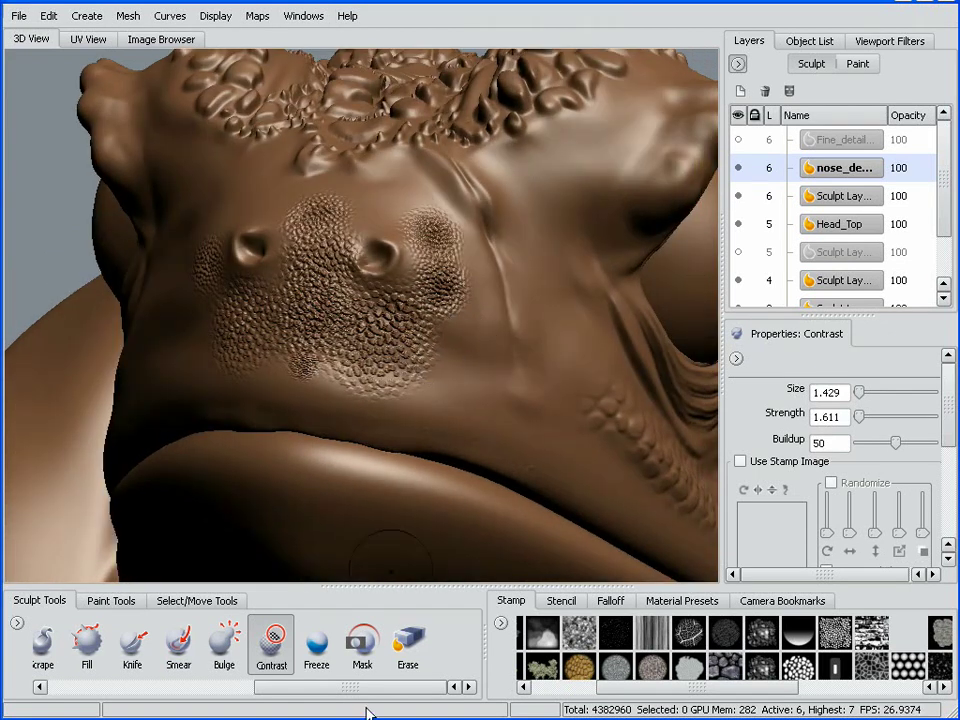
# - Freeze the area around one nostril with the Freeze tool and sculpt a ridge across the scales beside the frozen region
pyautogui.click(316, 648)
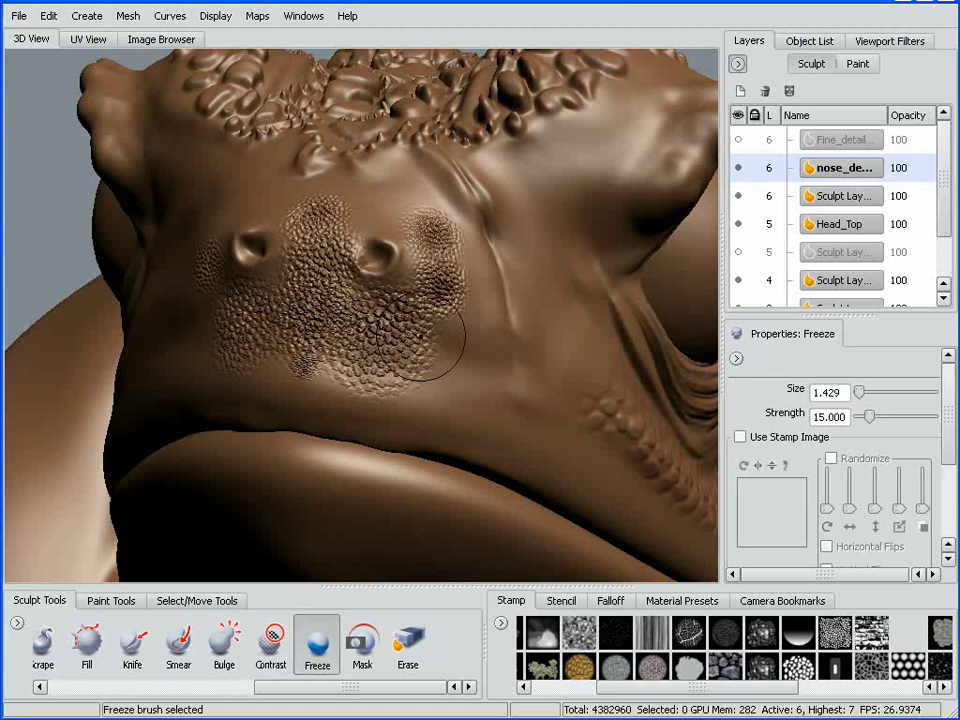
pyautogui.moveTo(433, 353)
pyautogui.keyDown('alt'); pyautogui.mouseDown()
pyautogui.moveTo(435, 364)
pyautogui.moveTo(466, 367)
pyautogui.mouseUp(); pyautogui.keyUp('alt')
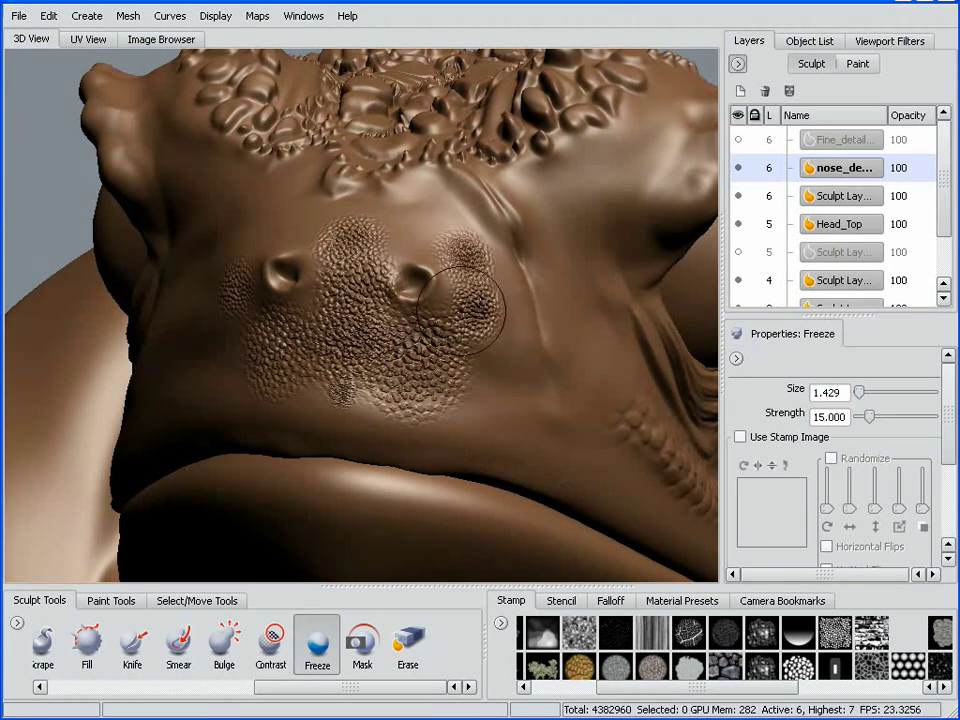
pyautogui.moveTo(407, 259)
pyautogui.mouseDown()
pyautogui.moveTo(439, 259)
pyautogui.moveTo(405, 255)
pyautogui.moveTo(415, 265)
pyautogui.moveTo(416, 310)
pyautogui.moveTo(390, 273)
pyautogui.moveTo(439, 306)
pyautogui.moveTo(382, 298)
pyautogui.mouseUp()
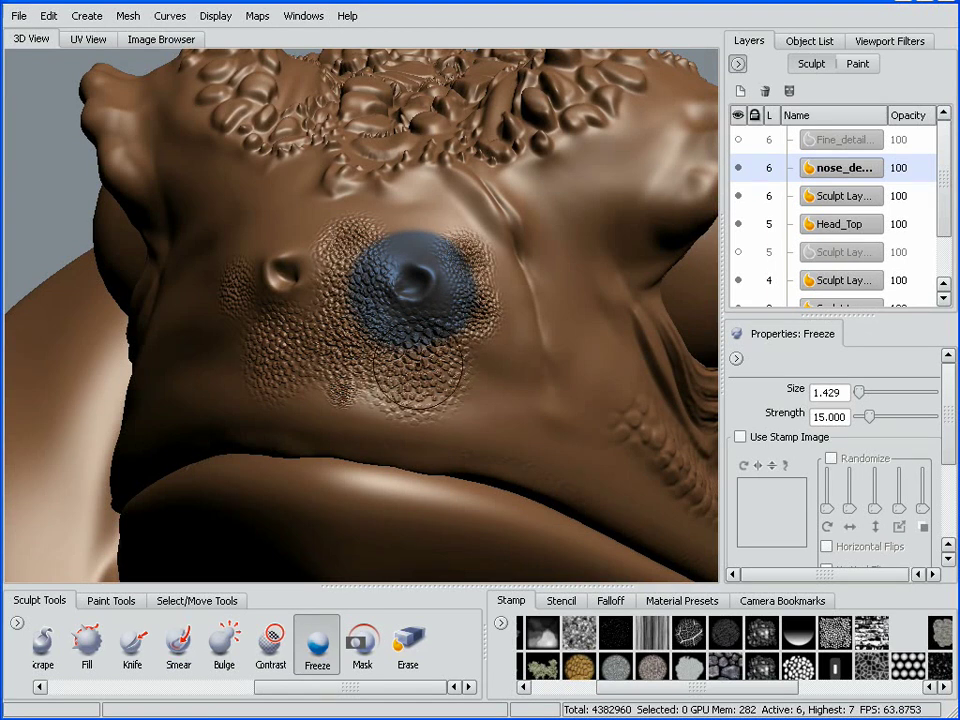
pyautogui.press('1')
pyautogui.keyDown('alt'); pyautogui.moveTo(462, 379); pyautogui.dragTo(492, 390); pyautogui.keyUp('alt')
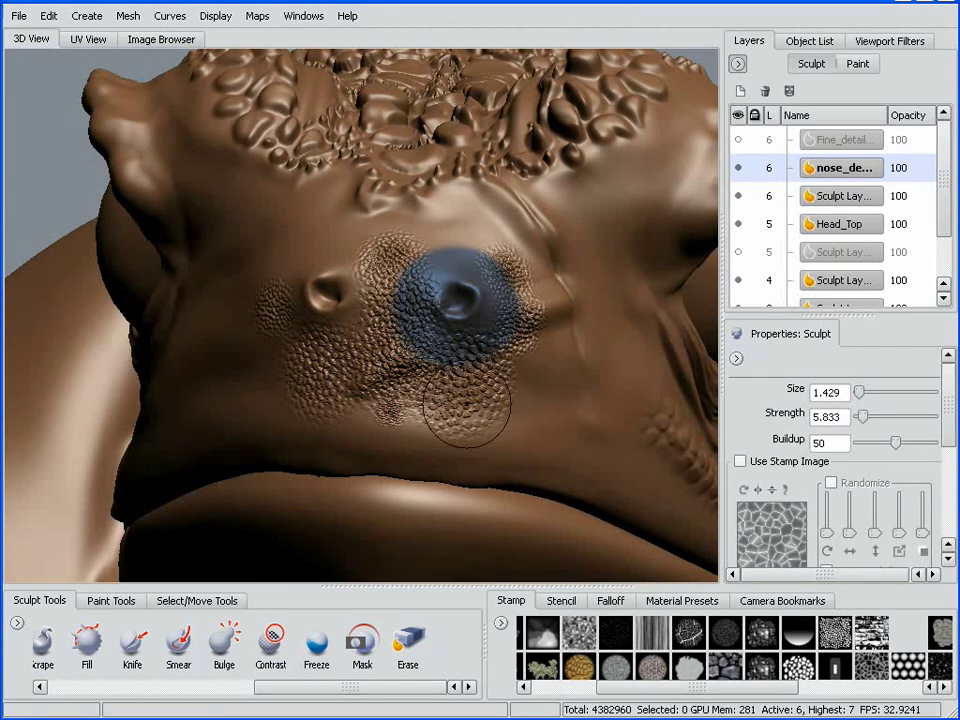
pyautogui.moveTo(380, 405)
pyautogui.keyDown('alt'); pyautogui.mouseDown()
pyautogui.moveTo(420, 404)
pyautogui.moveTo(396, 401)
pyautogui.mouseUp(); pyautogui.keyUp('alt')
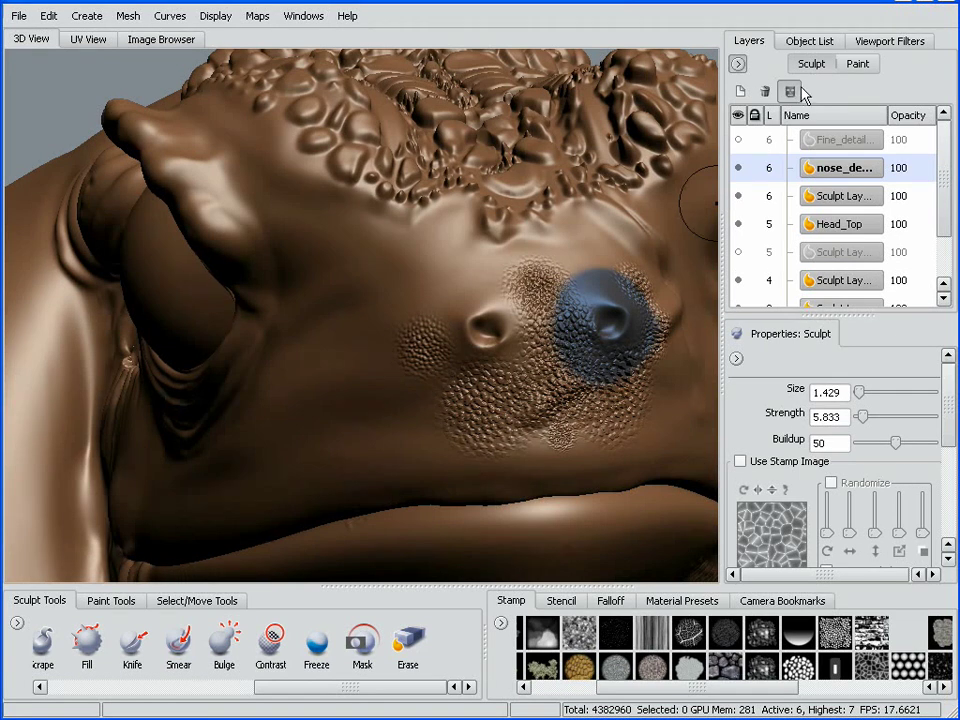
# - Mask out the nose_details relief around the unfrozen nostril and sculpt a ridge through the scales below the masked area
pyautogui.click(362, 650)
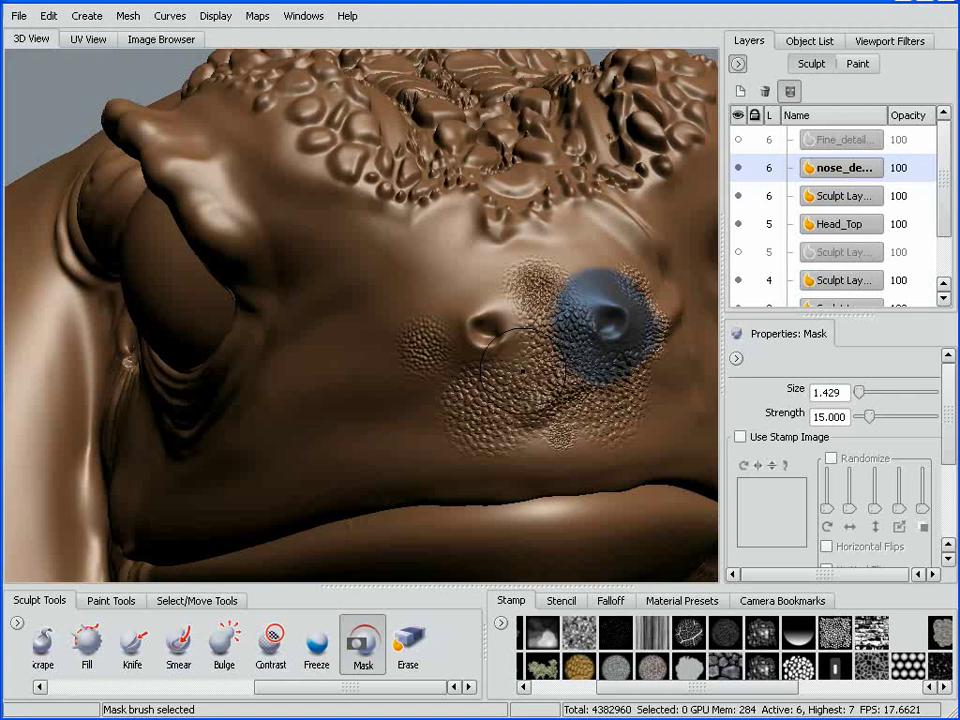
pyautogui.moveTo(505, 293)
pyautogui.mouseDown()
pyautogui.moveTo(488, 315)
pyautogui.moveTo(520, 310)
pyautogui.mouseUp()
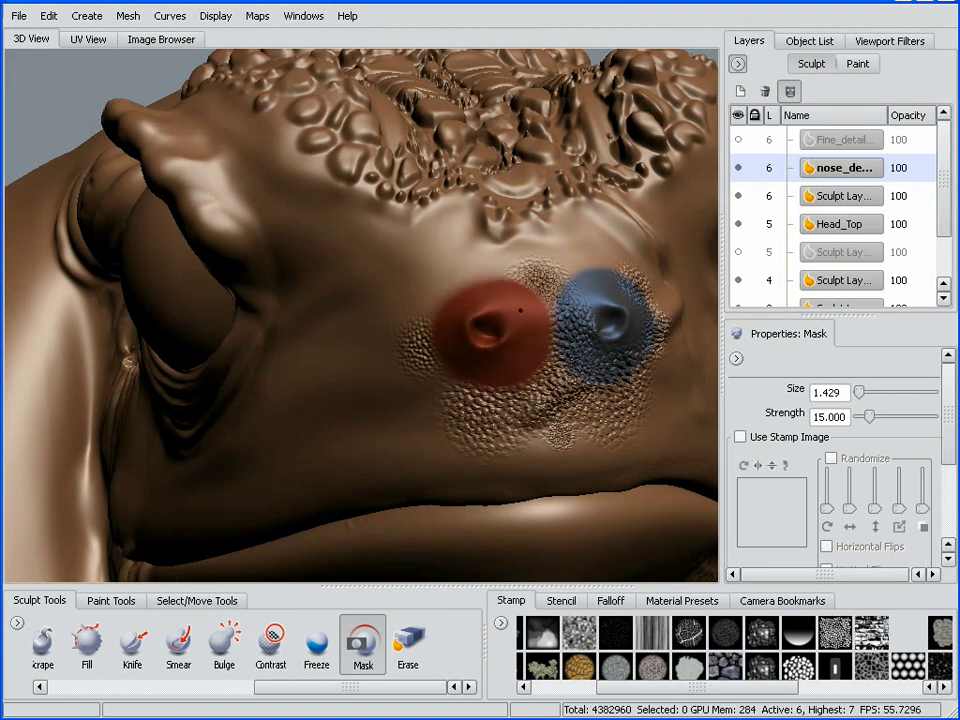
pyautogui.press('1')
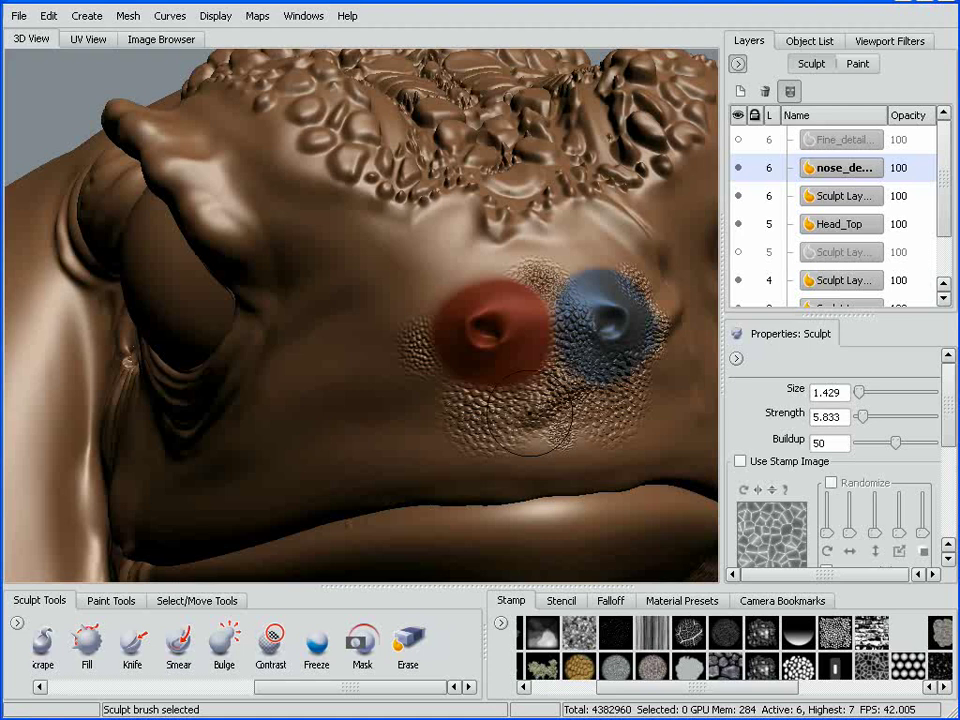
pyautogui.moveTo(540, 418)
pyautogui.keyDown('alt'); pyautogui.mouseDown()
pyautogui.moveTo(478, 434)
pyautogui.moveTo(464, 290)
pyautogui.moveTo(450, 275)
pyautogui.mouseUp(); pyautogui.keyUp('alt')
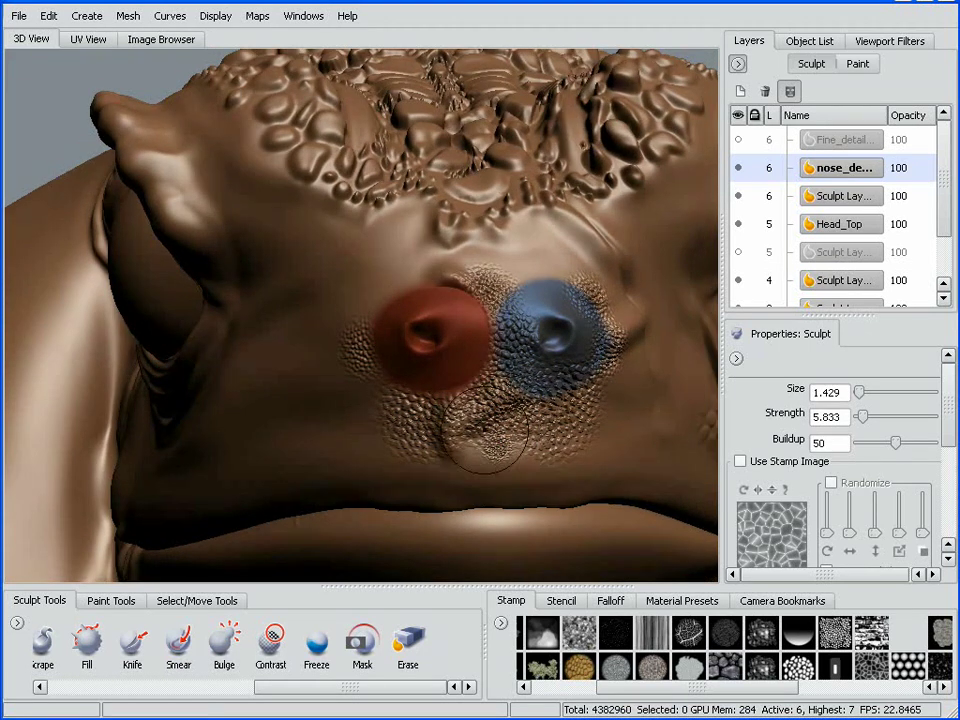
pyautogui.keyDown('alt'); pyautogui.moveTo(527, 433); pyautogui.dragTo(455, 425); pyautogui.keyUp('alt')
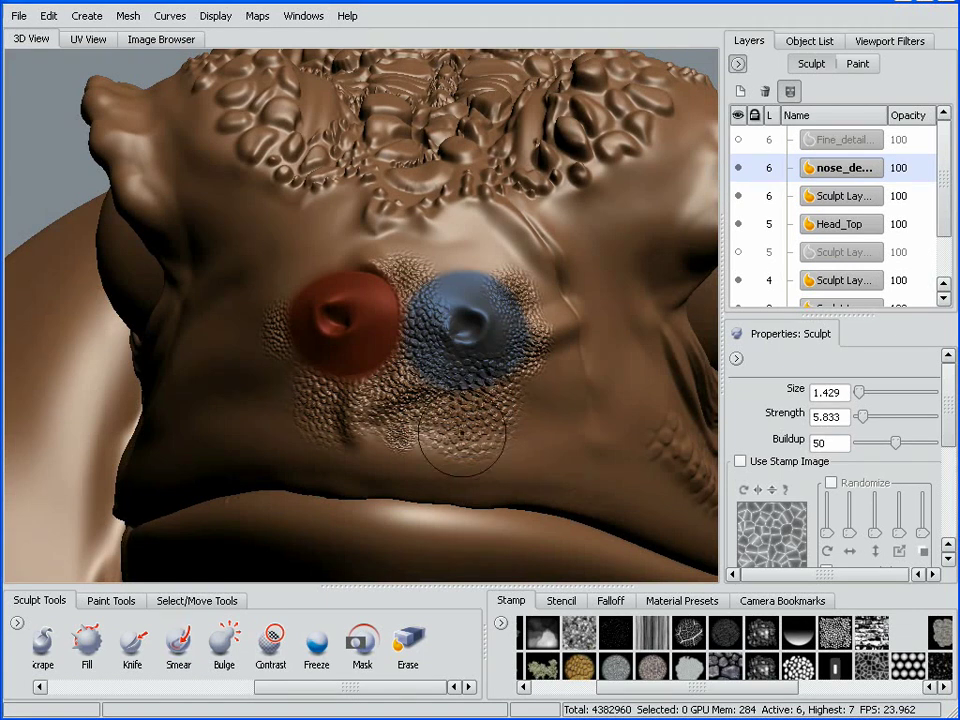
# - Hide and delete the nose_details layer
pyautogui.click(739, 168)
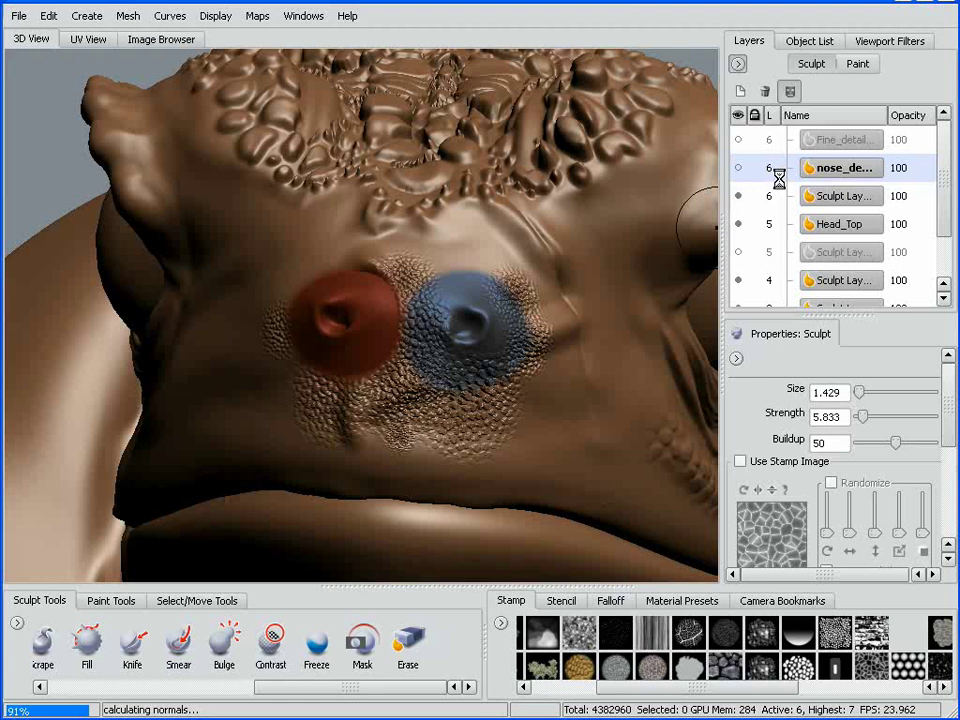
pyautogui.click(791, 95)
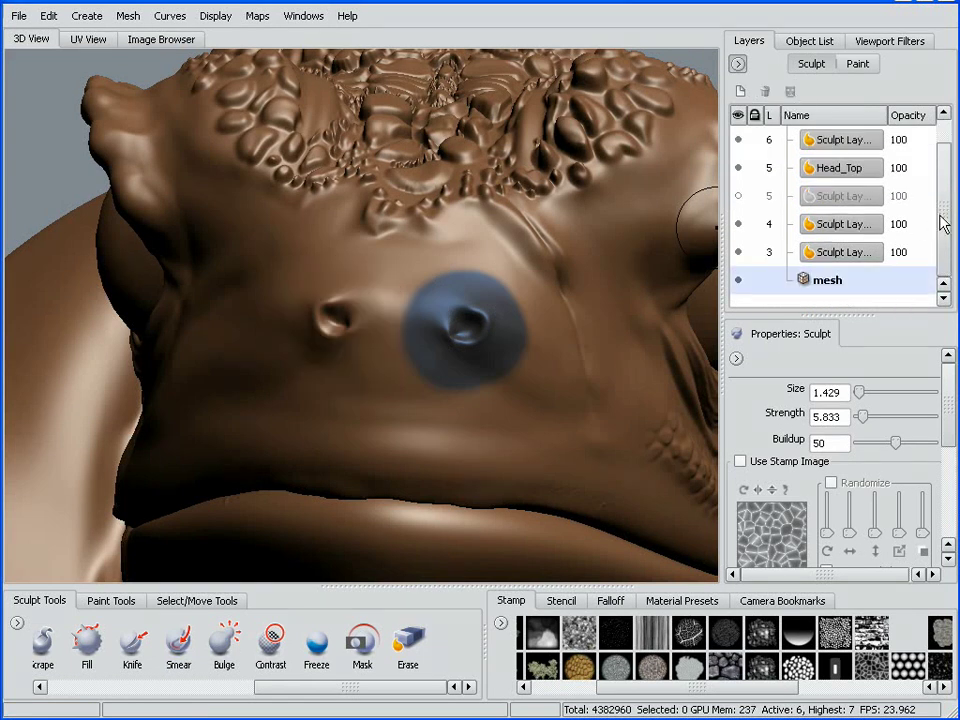
pyautogui.scroll(1, 905, 188)
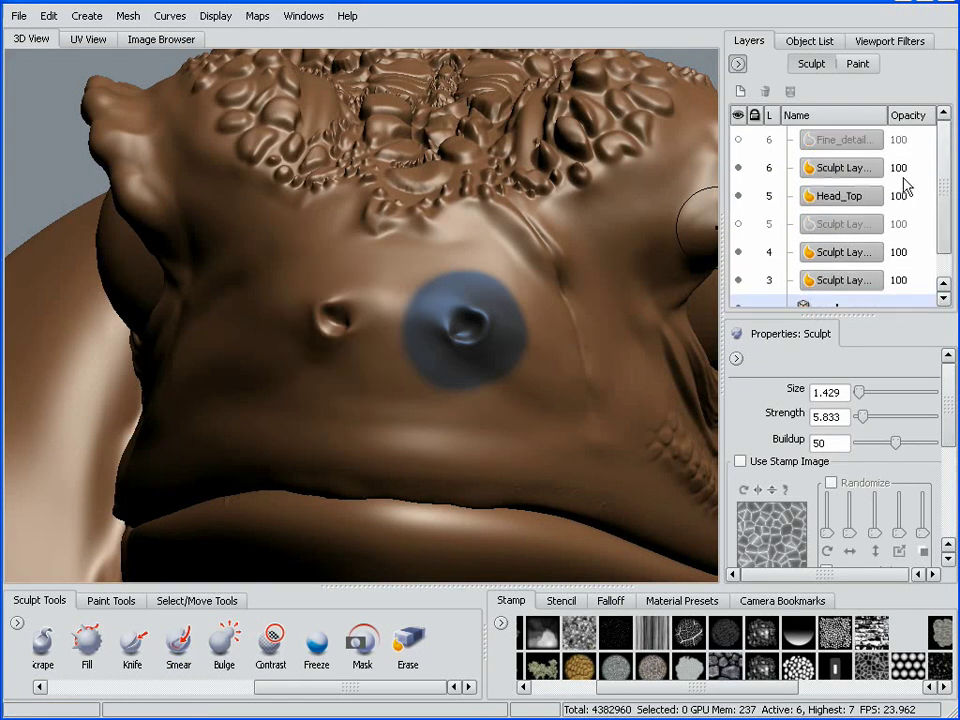
# - Activate the remaining unnamed level 6 sculpt layer and unfreeze the area around the nostril
pyautogui.click(842, 170)
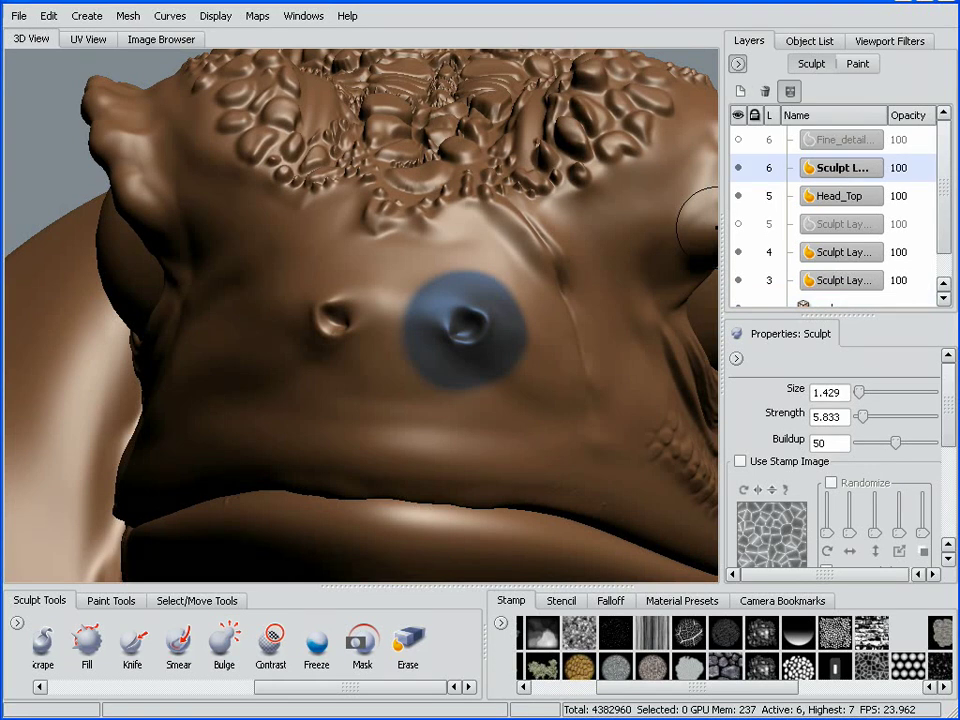
pyautogui.click(316, 645)
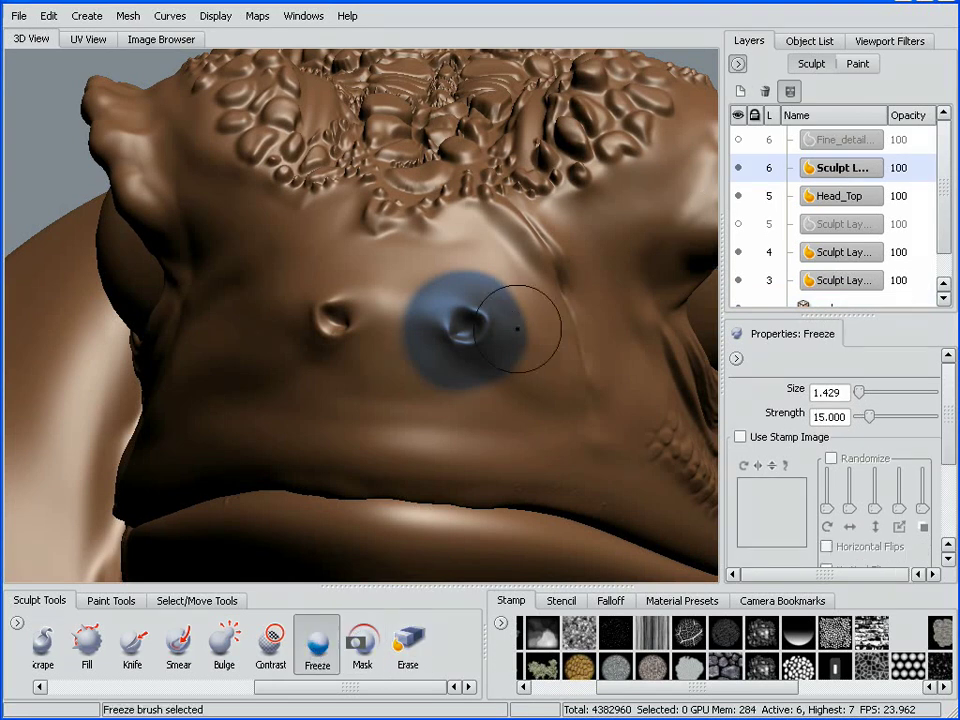
pyautogui.moveTo(517, 328)
pyautogui.keyDown('ctrl'); pyautogui.mouseDown()
pyautogui.moveTo(495, 326)
pyautogui.moveTo(484, 289)
pyautogui.moveTo(445, 296)
pyautogui.moveTo(418, 330)
pyautogui.mouseUp(); pyautogui.keyUp('ctrl')
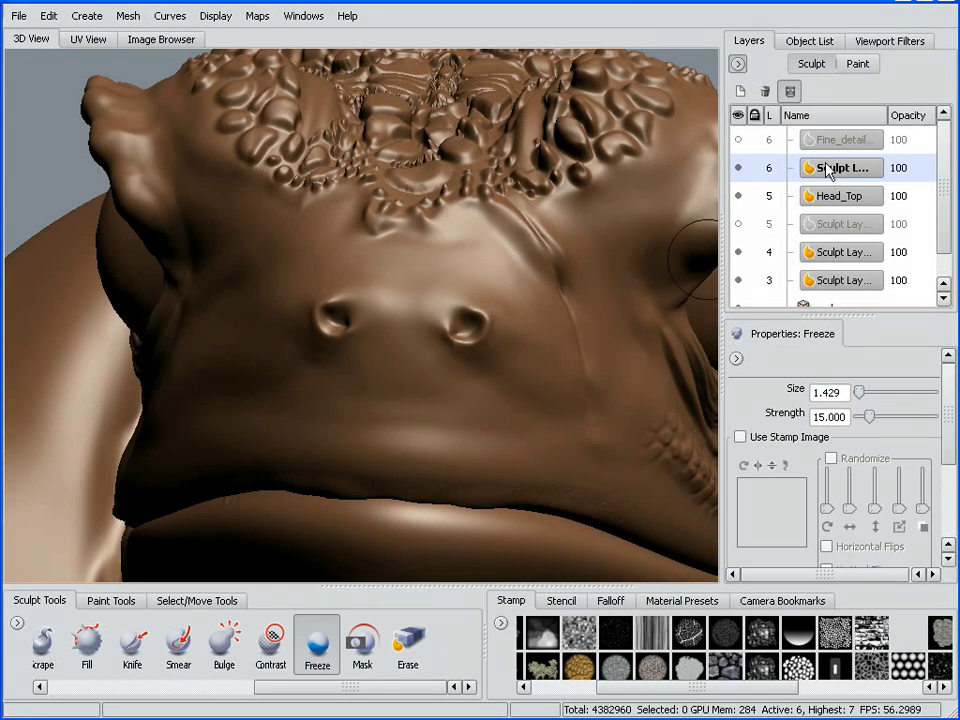
# - Hide the unnamed level 6 sculpt layer and make the Fine_detail layer active and visible
pyautogui.click(739, 168)
pyautogui.keyDown('alt'); pyautogui.moveTo(556, 355); pyautogui.dragTo(564, 339, button='right'); pyautogui.keyUp('alt')
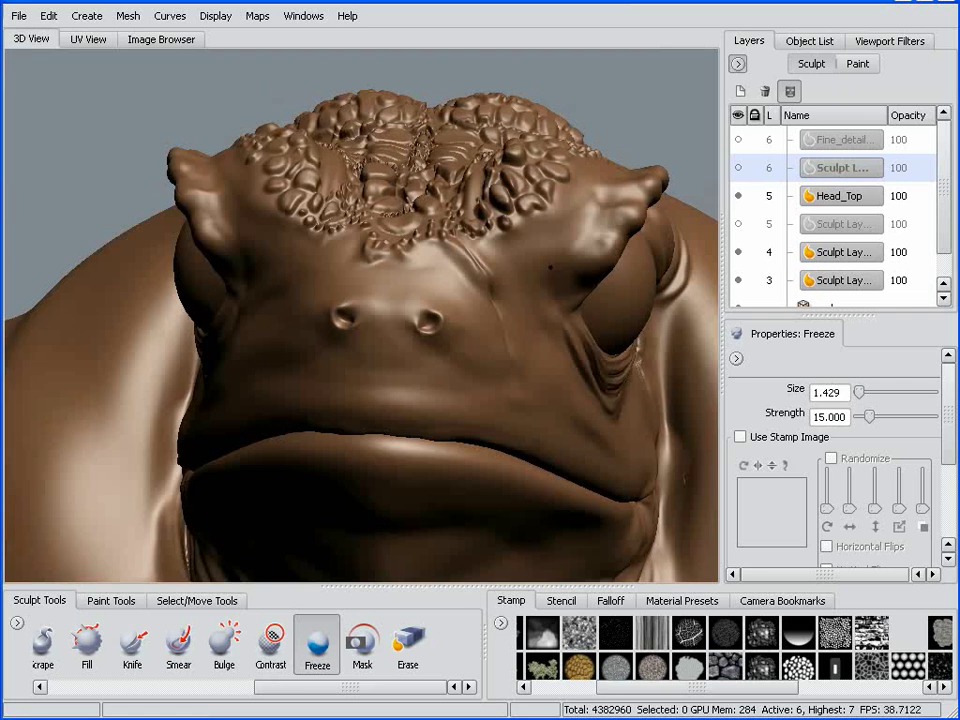
pyautogui.keyDown('alt'); pyautogui.moveTo(564, 339); pyautogui.dragTo(598, 426); pyautogui.keyUp('alt')
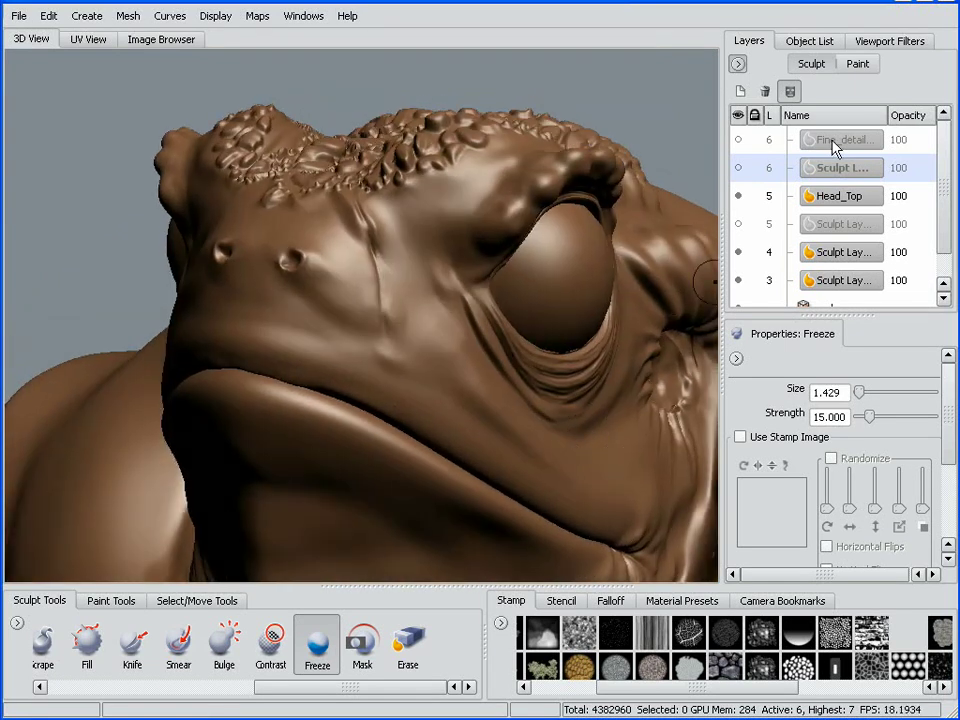
pyautogui.click(742, 141)
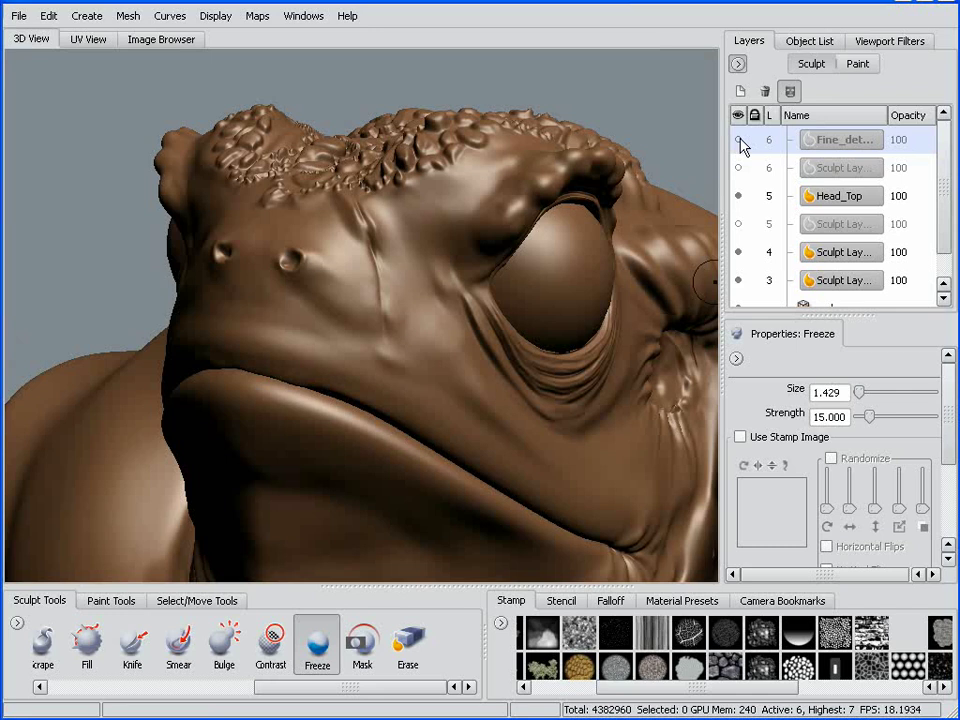
pyautogui.click(739, 140)
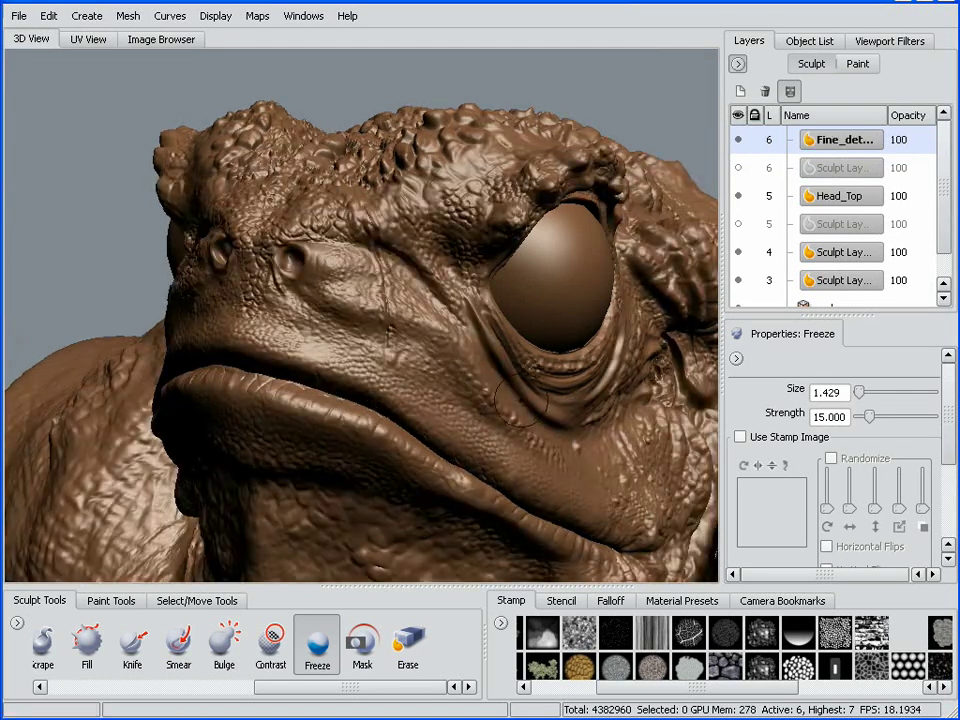
# - Examine the fine skin detail around the toad's eye, mouth, throat and side of the head
pyautogui.keyDown('alt'); pyautogui.moveTo(521, 402); pyautogui.dragTo(405, 418, button='right'); pyautogui.keyUp('alt')
pyautogui.keyDown('alt'); pyautogui.moveTo(405, 418); pyautogui.dragTo(358, 343, button='middle'); pyautogui.keyUp('alt')
pyautogui.keyDown('alt'); pyautogui.moveTo(358, 343); pyautogui.dragTo(276, 341); pyautogui.keyUp('alt')
pyautogui.keyDown('alt'); pyautogui.moveTo(450, 335); pyautogui.dragTo(527, 331, button='right'); pyautogui.keyUp('alt')
pyautogui.keyDown('alt'); pyautogui.moveTo(527, 331); pyautogui.dragTo(560, 382, button='middle'); pyautogui.keyUp('alt')
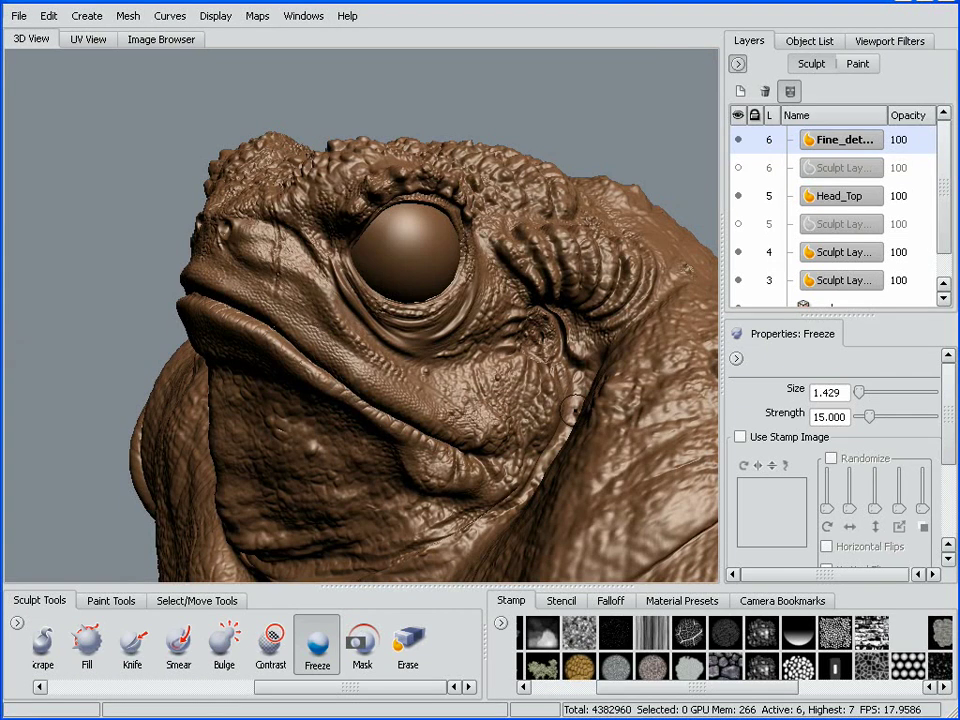
pyautogui.keyDown('alt'); pyautogui.moveTo(566, 414); pyautogui.dragTo(576, 383); pyautogui.keyUp('alt')
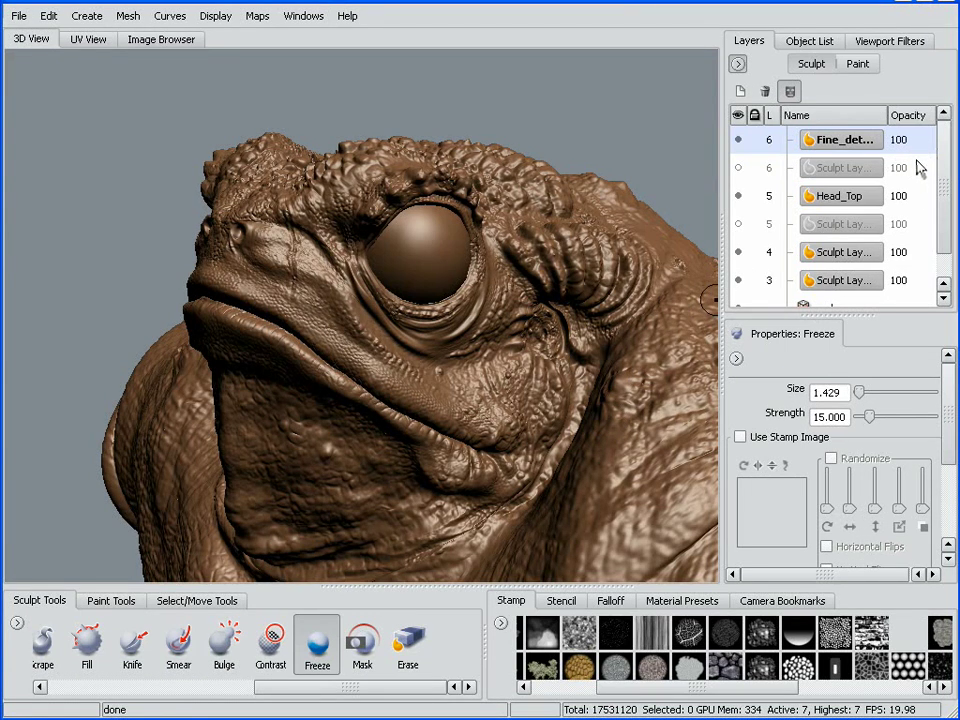
# - Create a new sculpt layer above Fine_detail and choose the Spray tool with its stamp image
pyautogui.keyDown('alt'); pyautogui.moveTo(417, 322); pyautogui.dragTo(545, 410); pyautogui.keyUp('alt')
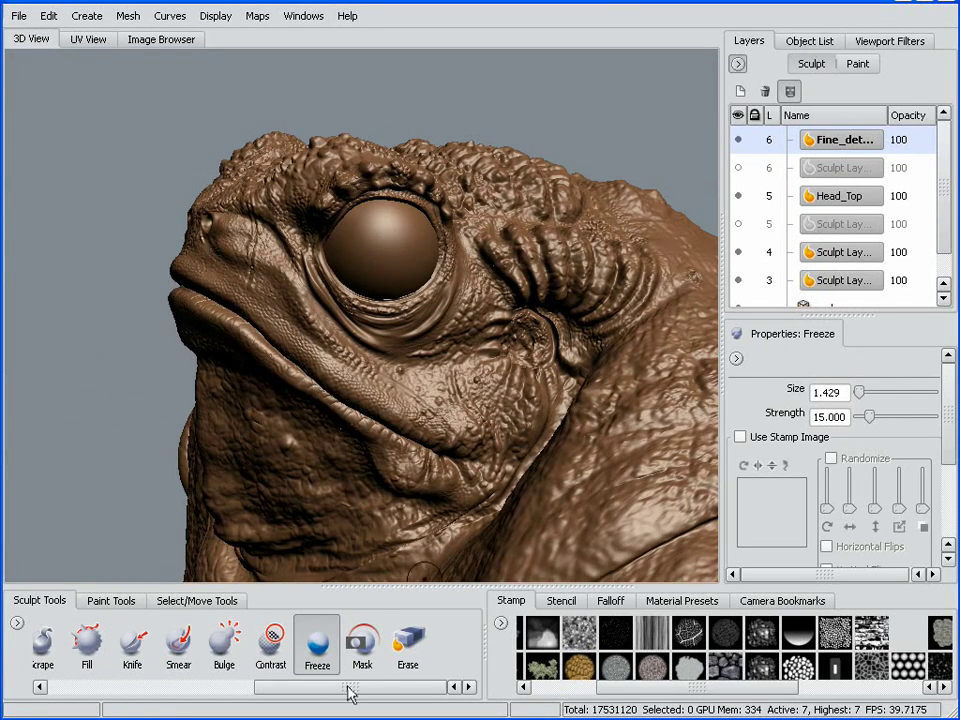
pyautogui.moveTo(350, 688); pyautogui.dragTo(208, 688)
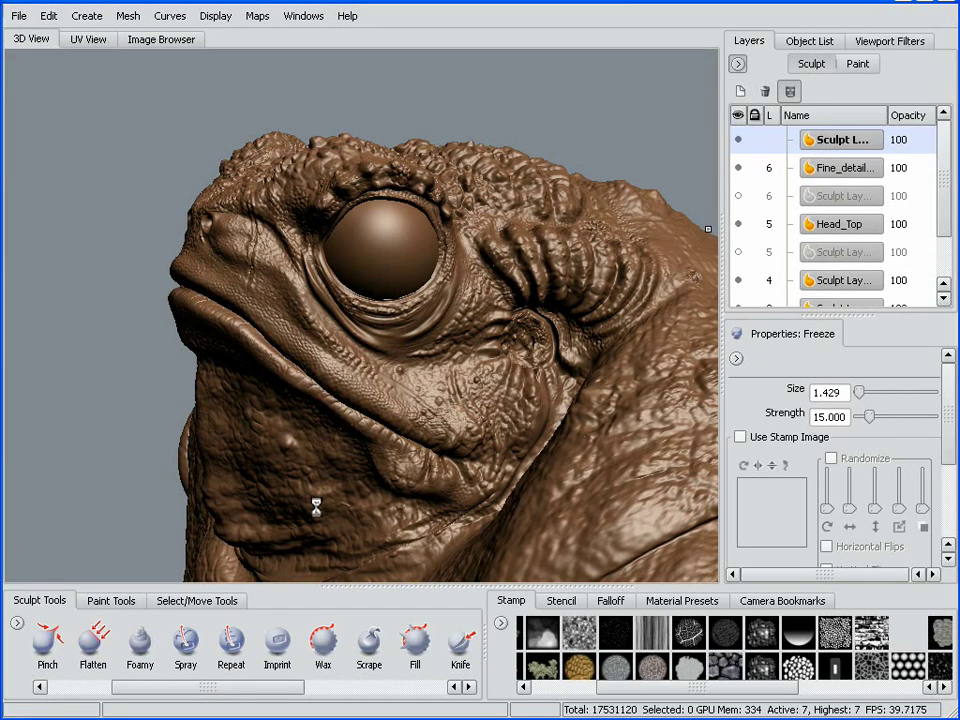
pyautogui.click(186, 640)
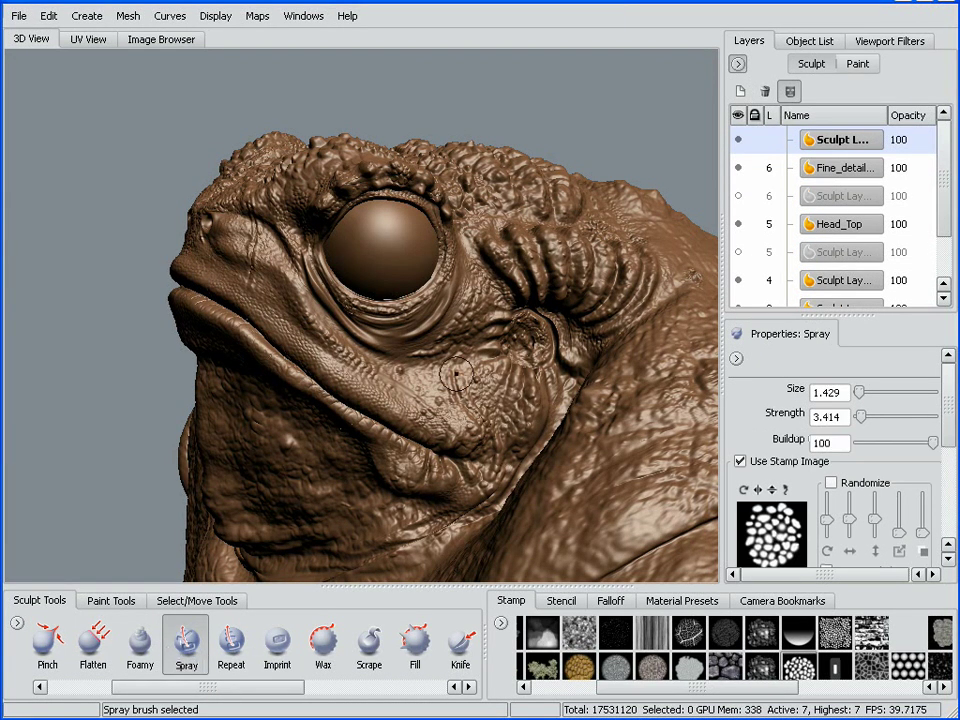
# - Spray the coarse rounded-cell stamp around the eye and onto the skin below it, at brush size 1.962 and strength 3.414
pyautogui.keyDown('alt'); pyautogui.moveTo(414, 405); pyautogui.dragTo(446, 358); pyautogui.keyUp('alt')
pyautogui.keyDown('alt'); pyautogui.moveTo(447, 357); pyautogui.dragTo(448, 398, button='right'); pyautogui.keyUp('alt')
pyautogui.moveTo(448, 398)
pyautogui.keyDown('alt'); pyautogui.mouseDown()
pyautogui.moveTo(457, 341)
pyautogui.moveTo(474, 369)
pyautogui.mouseUp(); pyautogui.keyUp('alt')
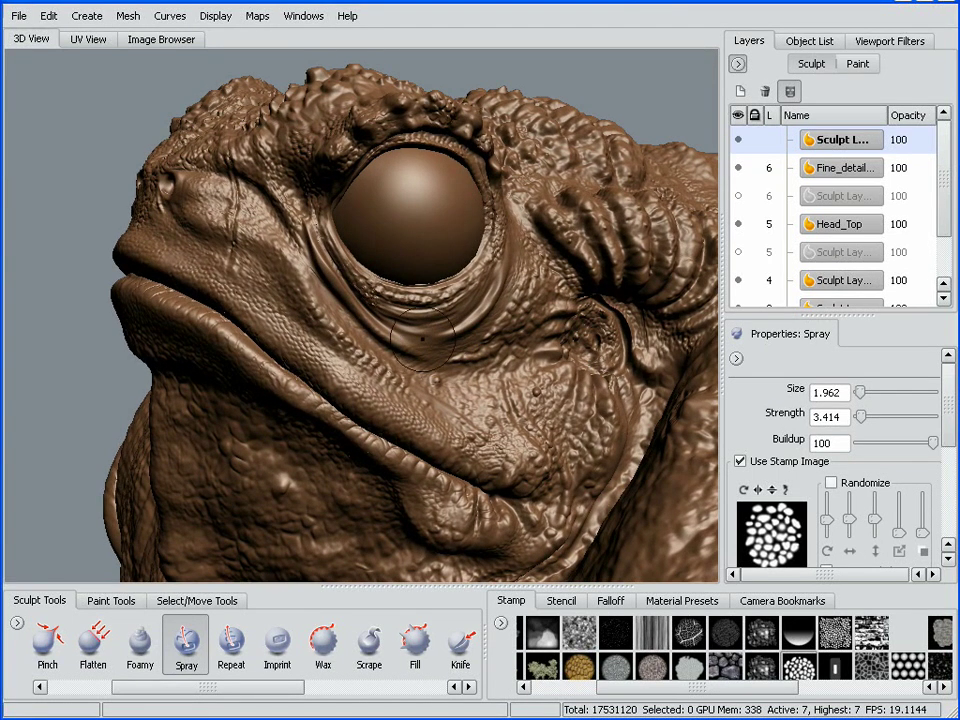
pyautogui.moveTo(307, 246)
pyautogui.mouseDown()
pyautogui.moveTo(360, 325)
pyautogui.moveTo(403, 346)
pyautogui.moveTo(485, 298)
pyautogui.moveTo(520, 213)
pyautogui.mouseUp()
pyautogui.moveTo(486, 320)
pyautogui.mouseDown()
pyautogui.moveTo(362, 320)
pyautogui.moveTo(510, 274)
pyautogui.moveTo(444, 305)
pyautogui.mouseUp()
# - Switch to the denser small-cell stamp and spray fine bumps behind and below the eye and on the cheek, at brush size 1.326
pyautogui.scroll(-2, 674, 689)
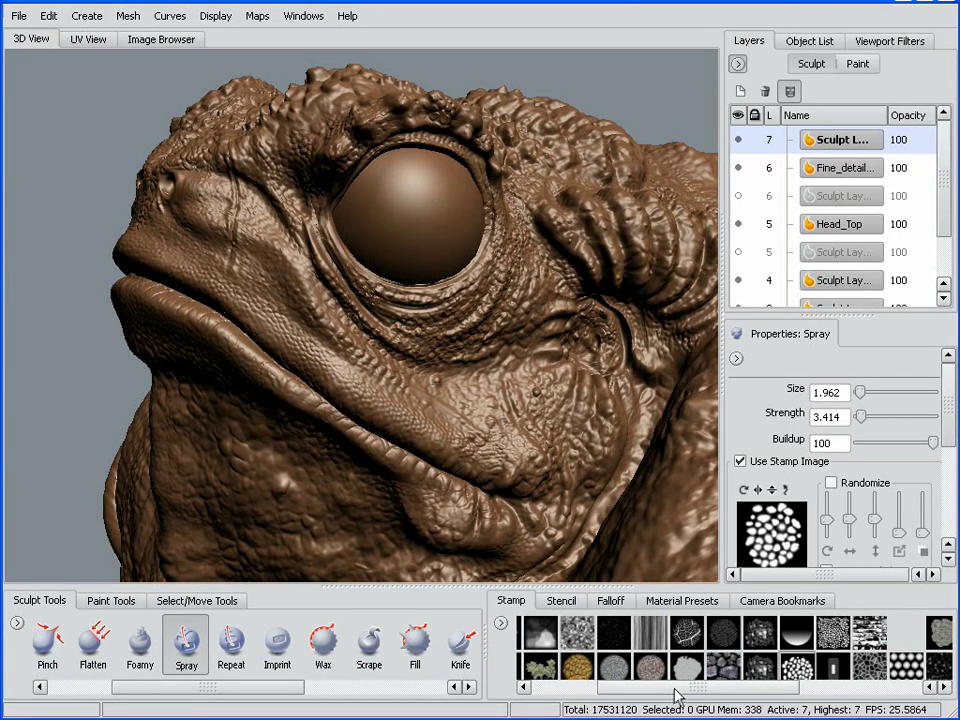
pyautogui.click(762, 637)
pyautogui.moveTo(540, 250)
pyautogui.keyDown('alt'); pyautogui.mouseDown()
pyautogui.moveTo(499, 286)
pyautogui.moveTo(492, 275)
pyautogui.moveTo(501, 234)
pyautogui.moveTo(542, 238)
pyautogui.moveTo(574, 302)
pyautogui.mouseUp(); pyautogui.keyUp('alt')
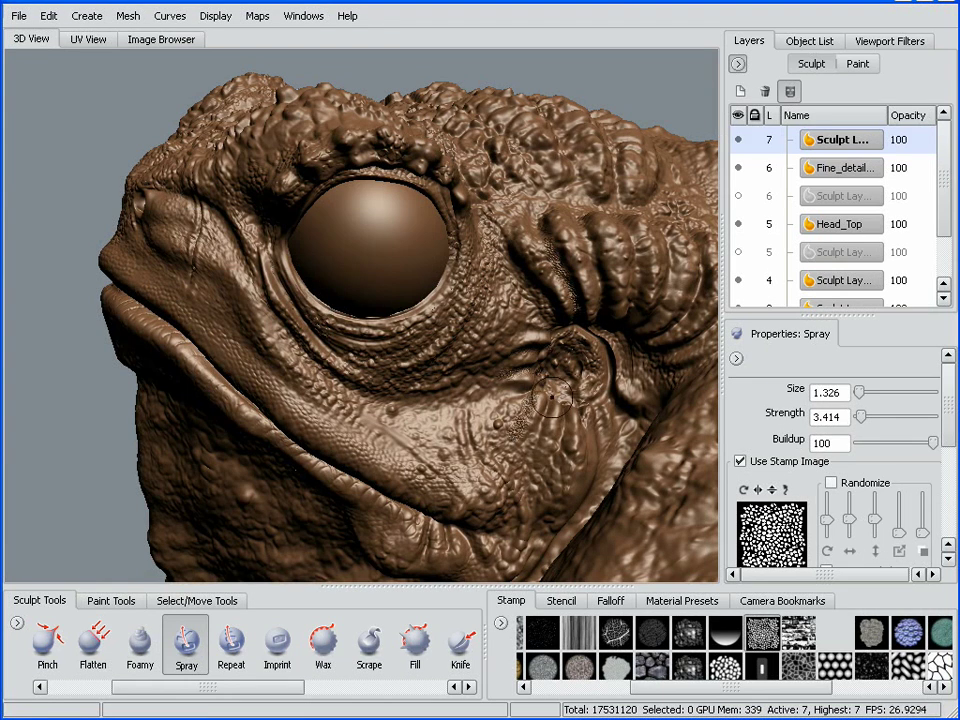
pyautogui.moveTo(470, 278); pyautogui.dragTo(402, 356)
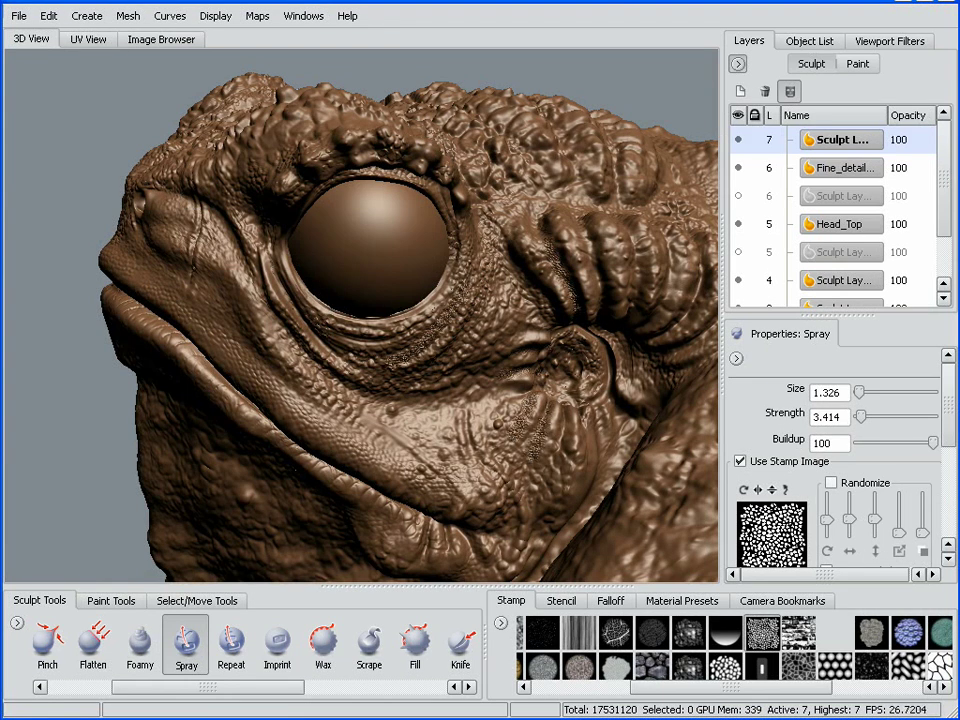
pyautogui.moveTo(495, 257); pyautogui.dragTo(450, 336)
# - Return to the coarse rounded-cell stamp and spray it over the shoulder and upper back, using brush sizes 6.314 and 2.888
pyautogui.keyDown('alt'); pyautogui.moveTo(392, 299); pyautogui.dragTo(643, 484); pyautogui.keyUp('alt')
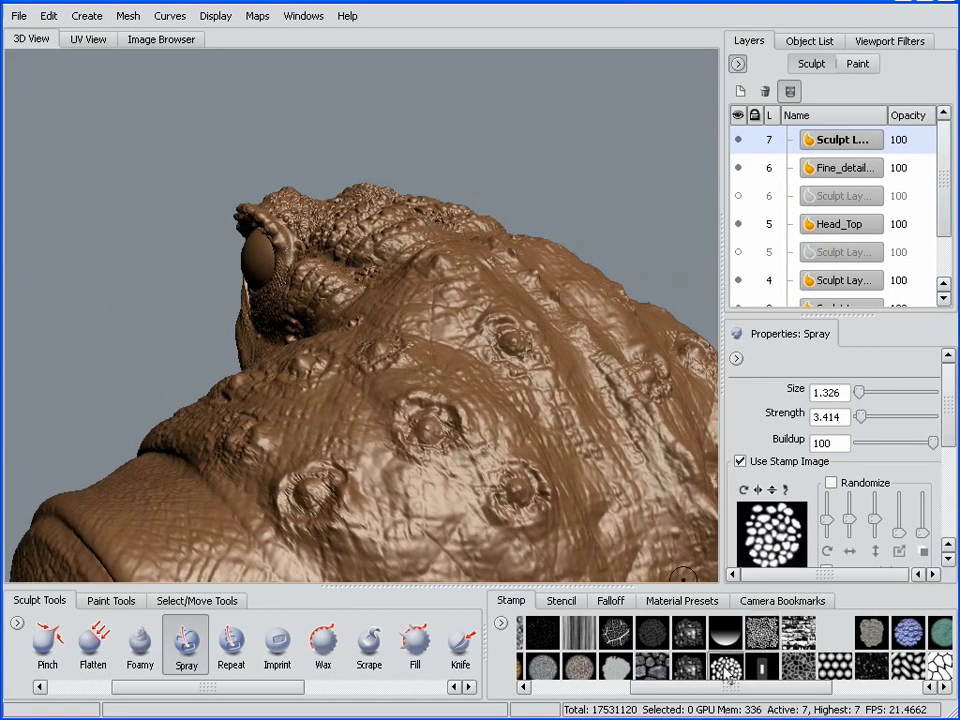
pyautogui.moveTo(353, 346)
pyautogui.keyDown('alt'); pyautogui.mouseDown()
pyautogui.moveTo(424, 418)
pyautogui.moveTo(430, 438)
pyautogui.moveTo(506, 400)
pyautogui.moveTo(480, 360)
pyautogui.moveTo(443, 427)
pyautogui.mouseUp(); pyautogui.keyUp('alt')
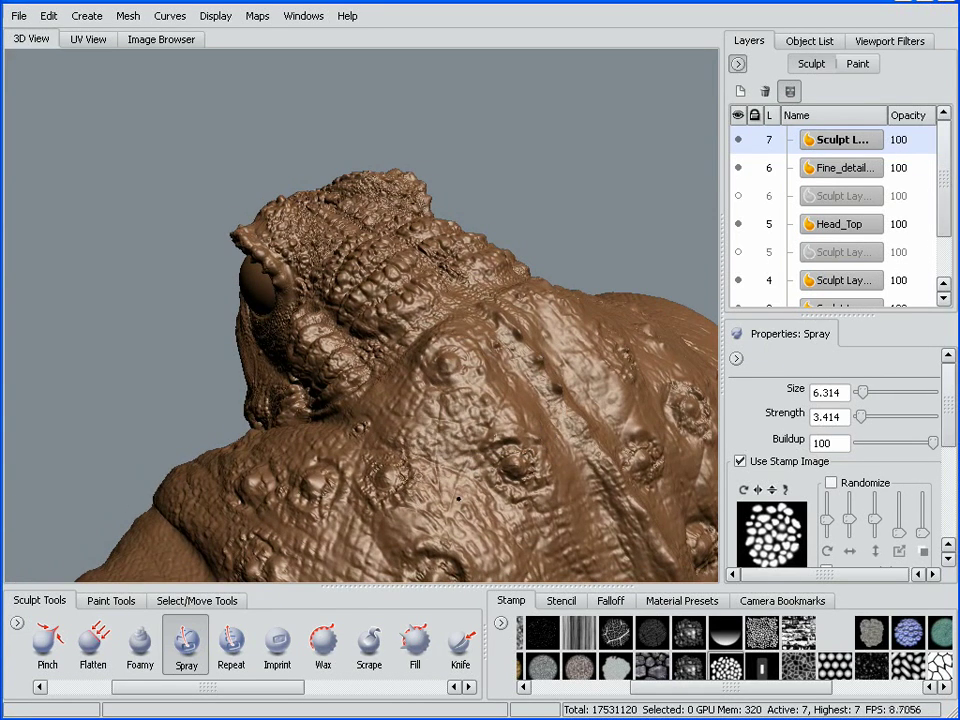
pyautogui.moveTo(457, 491)
pyautogui.mouseDown()
pyautogui.moveTo(449, 424)
pyautogui.moveTo(413, 420)
pyautogui.moveTo(389, 452)
pyautogui.moveTo(430, 514)
pyautogui.moveTo(367, 436)
pyautogui.moveTo(489, 346)
pyautogui.moveTo(518, 376)
pyautogui.mouseUp()
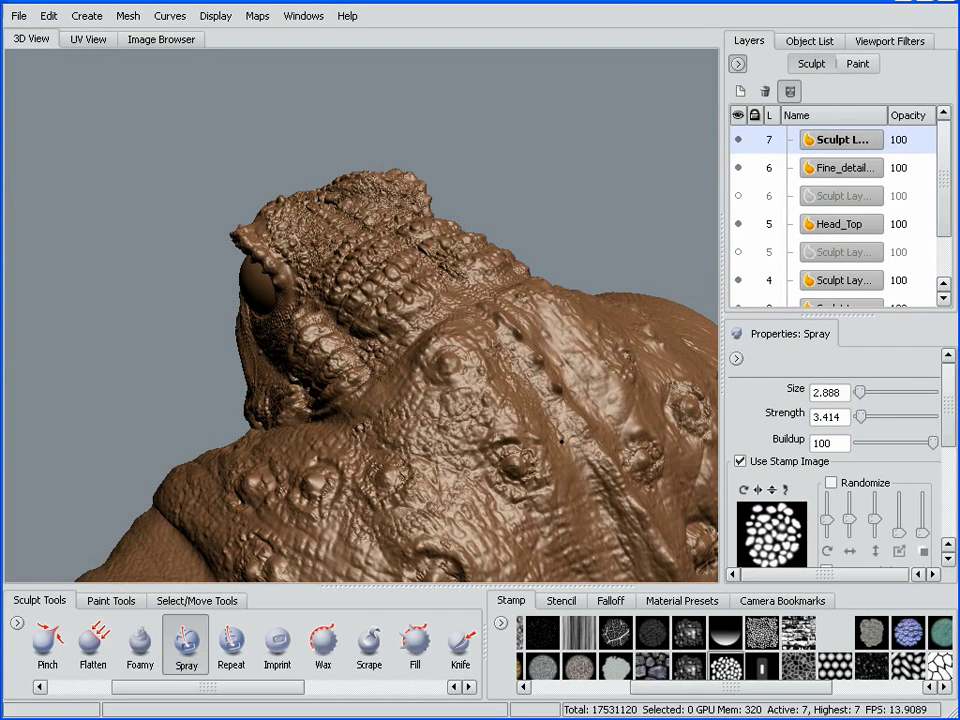
# - Spray more coarse rounded-cell detail behind the head and along the spine on the upper back, at brush size 2.888
pyautogui.keyDown('alt'); pyautogui.moveTo(540, 460); pyautogui.dragTo(531, 360); pyautogui.keyUp('alt')
pyautogui.keyDown('alt'); pyautogui.moveTo(531, 350); pyautogui.dragTo(392, 317, button='middle'); pyautogui.keyUp('alt')
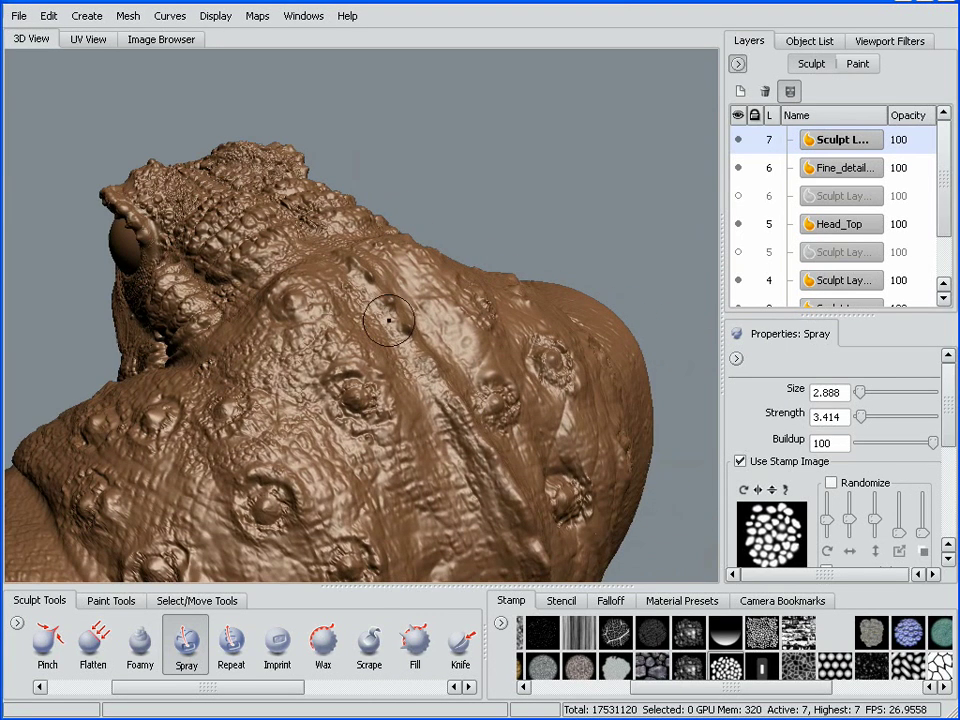
pyautogui.moveTo(252, 198)
pyautogui.mouseDown()
pyautogui.moveTo(330, 300)
pyautogui.moveTo(385, 416)
pyautogui.moveTo(350, 350)
pyautogui.moveTo(270, 284)
pyautogui.mouseUp()
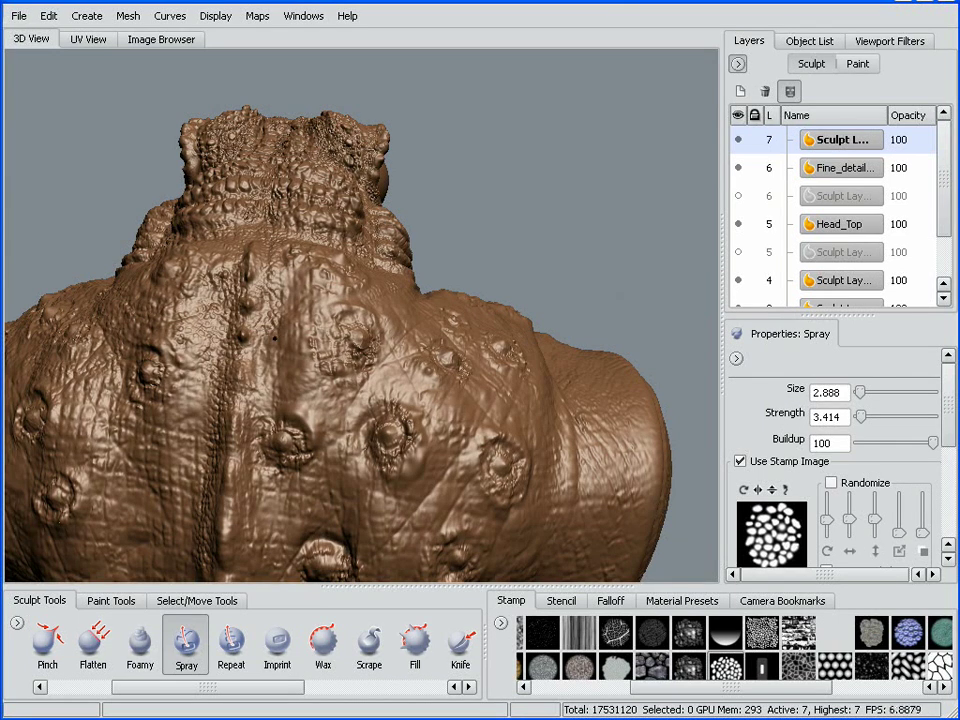
pyautogui.moveTo(275, 338)
pyautogui.mouseDown()
pyautogui.moveTo(260, 374)
pyautogui.moveTo(262, 241)
pyautogui.moveTo(206, 262)
pyautogui.mouseUp()
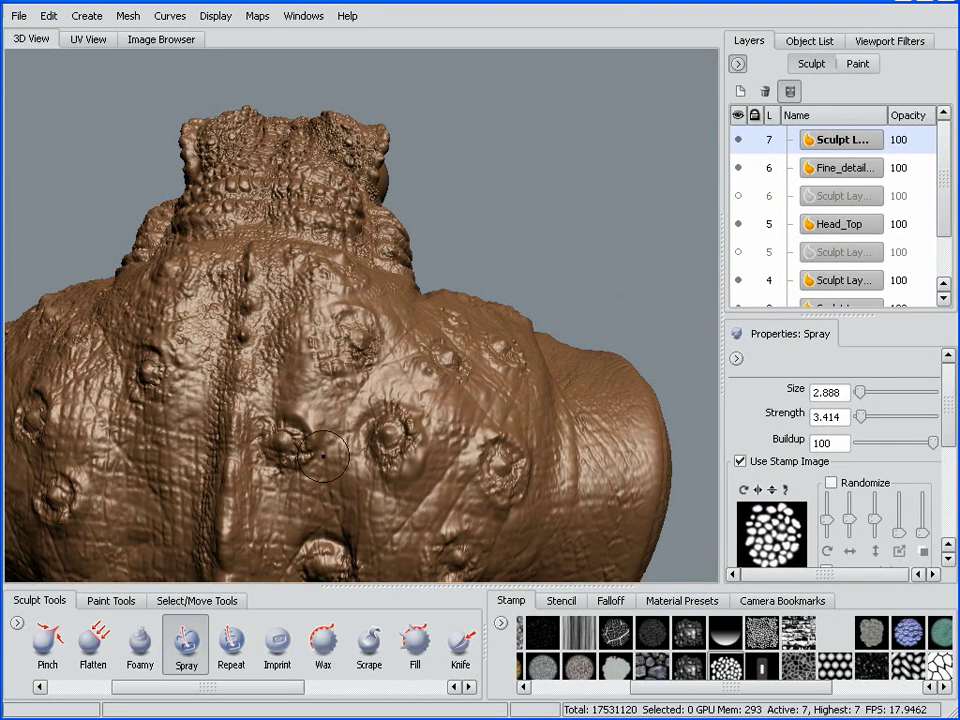
pyautogui.moveTo(245, 340)
pyautogui.keyDown('alt'); pyautogui.mouseDown()
pyautogui.moveTo(461, 423)
pyautogui.moveTo(620, 440)
pyautogui.moveTo(606, 455)
pyautogui.mouseUp(); pyautogui.keyUp('alt')
pyautogui.keyDown('alt'); pyautogui.moveTo(486, 266); pyautogui.dragTo(460, 315); pyautogui.keyUp('alt')
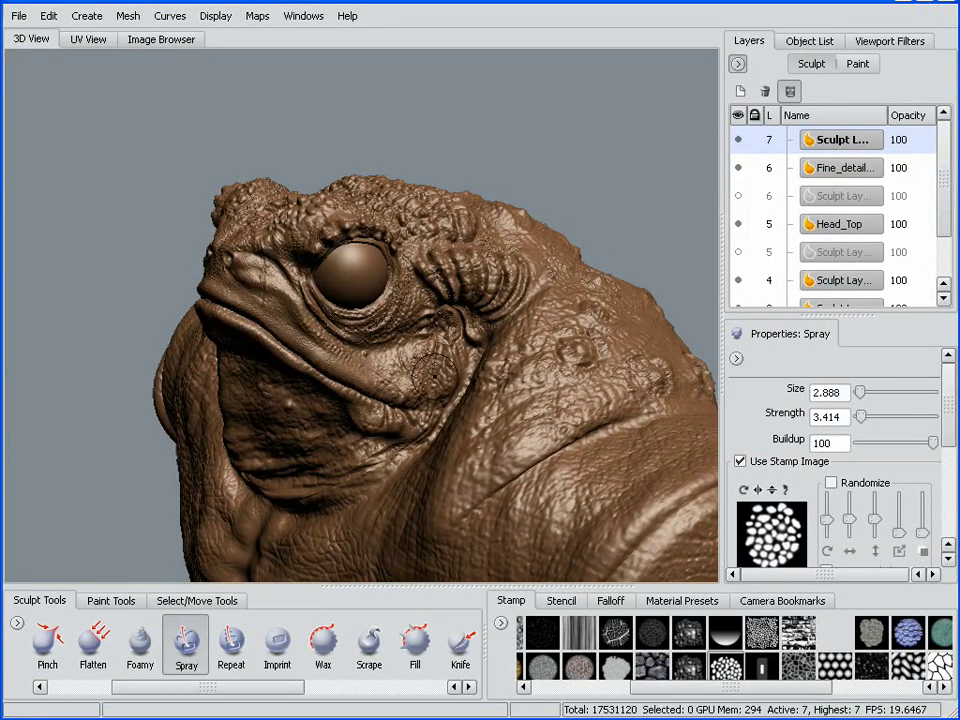